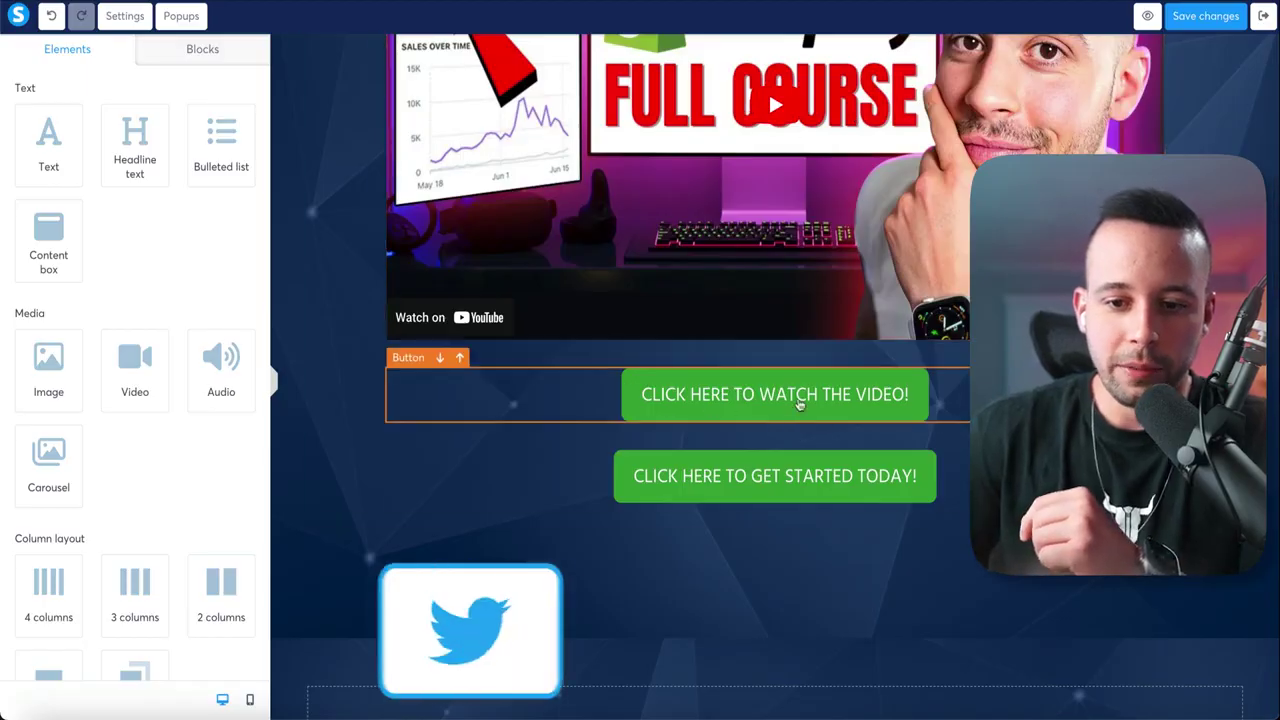
- Paste a different YouTube video link into the watch-video button, then copy the NEW APP video's link
{"action": "left_click", "coordinate": [857, 400]}
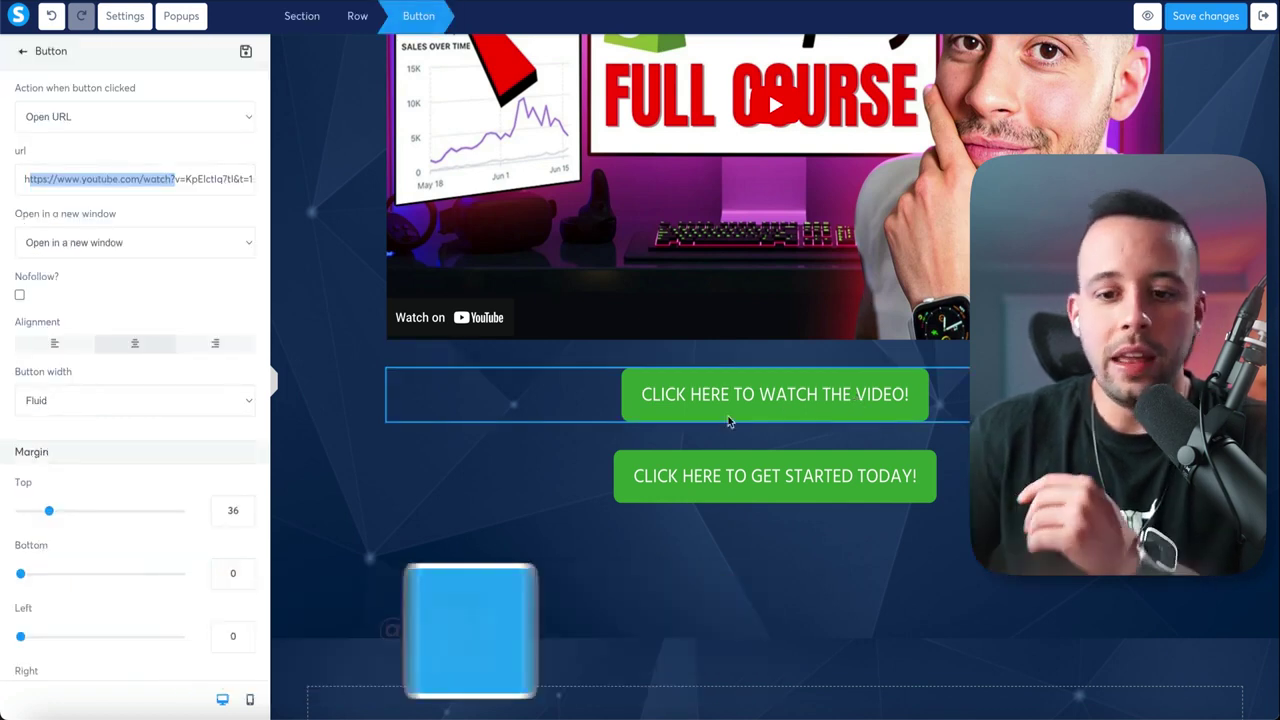
{"action": "left_click", "coordinate": [770, 407]}
{"action": "left_click", "coordinate": [118, 168]}
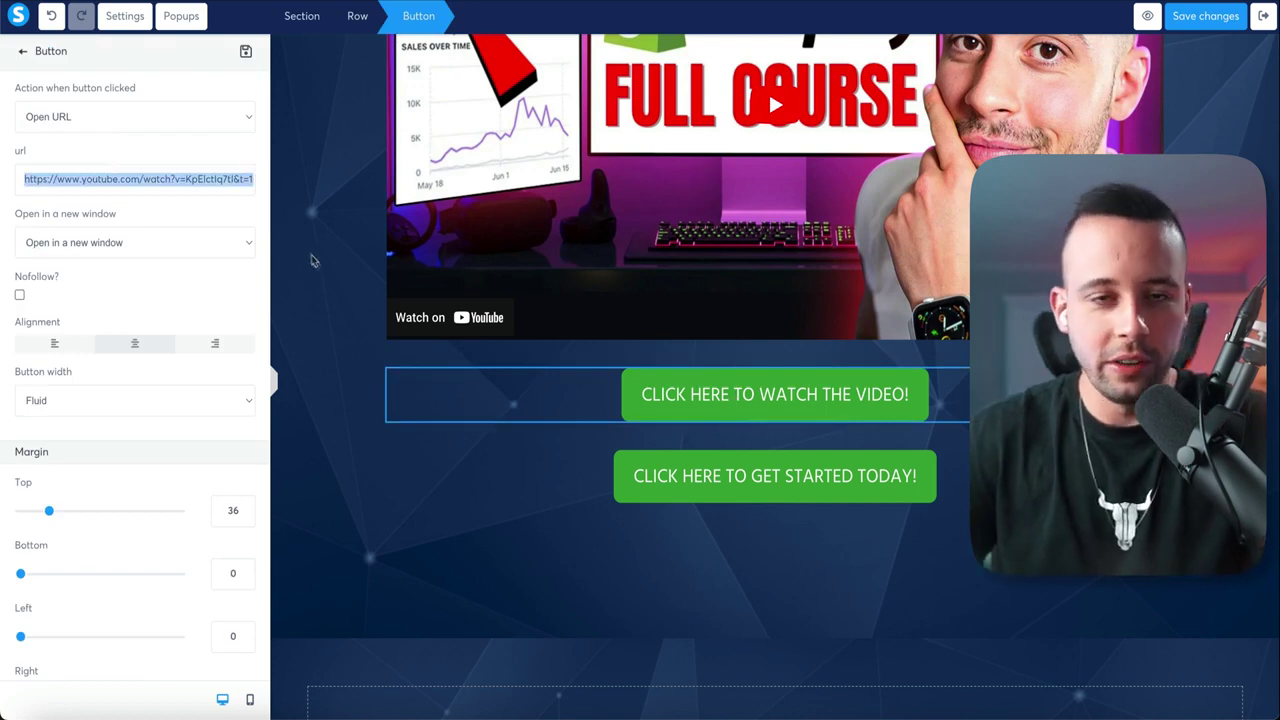
{"action": "type", "text": "https://www.youtube.com/watch?v=ft8XV4PWhWo"}
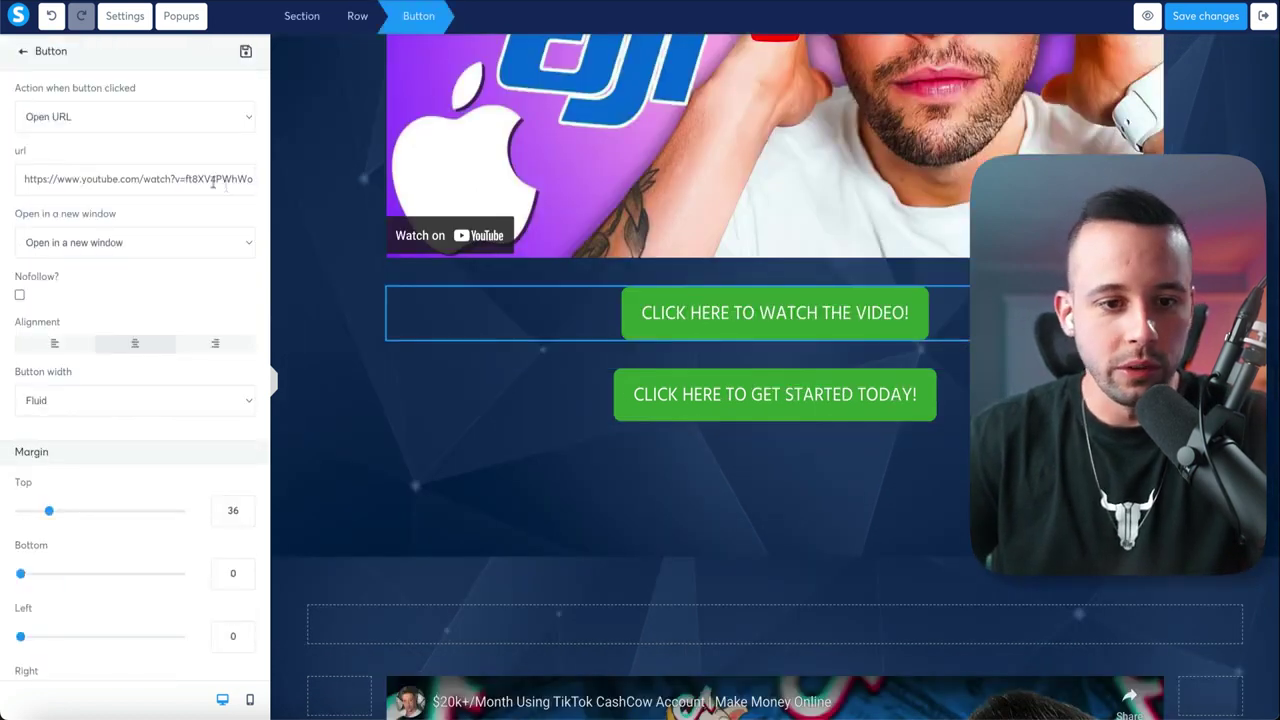
{"action": "left_click", "coordinate": [494, 424]}
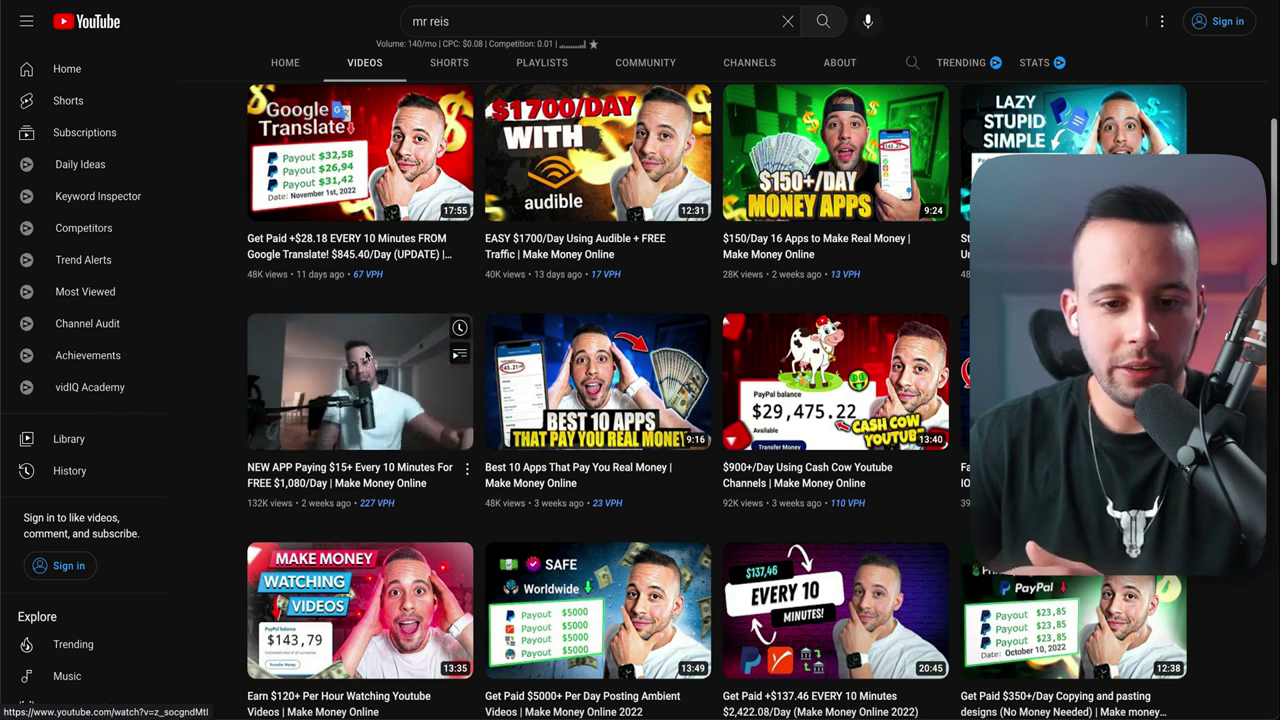
{"action": "right_click", "coordinate": [373, 350]}
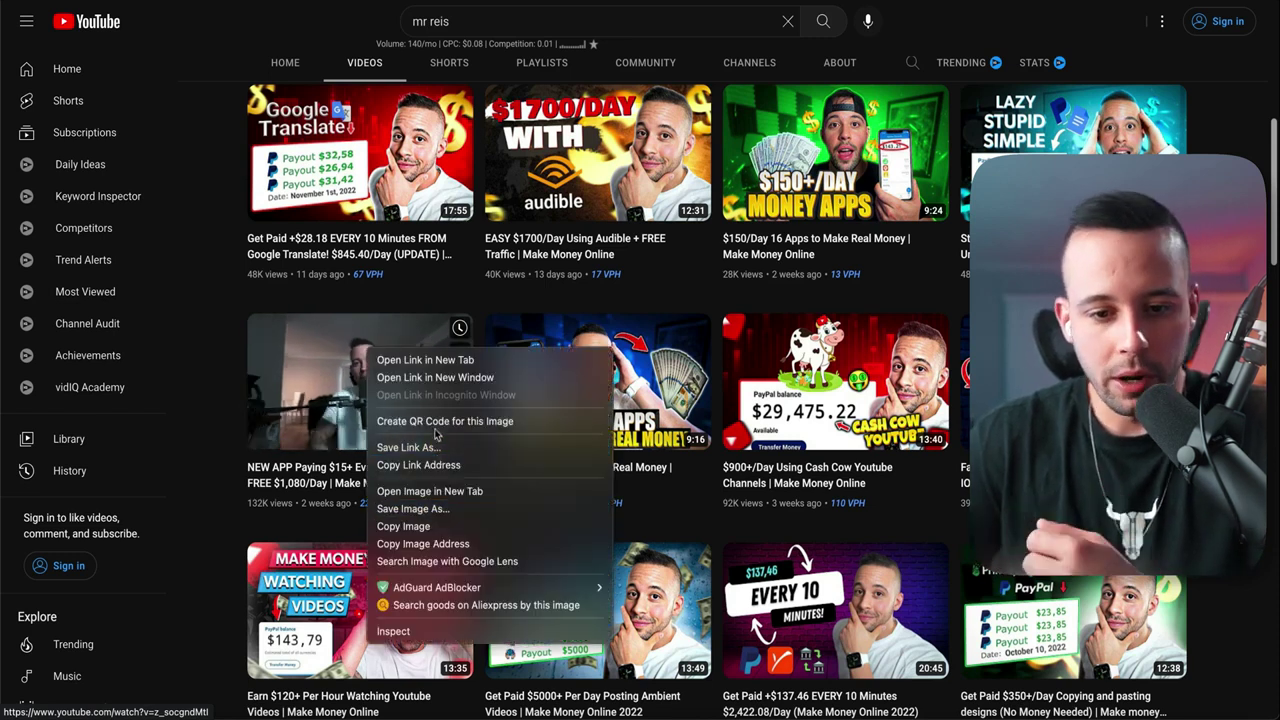
{"action": "left_click", "coordinate": [417, 465]}
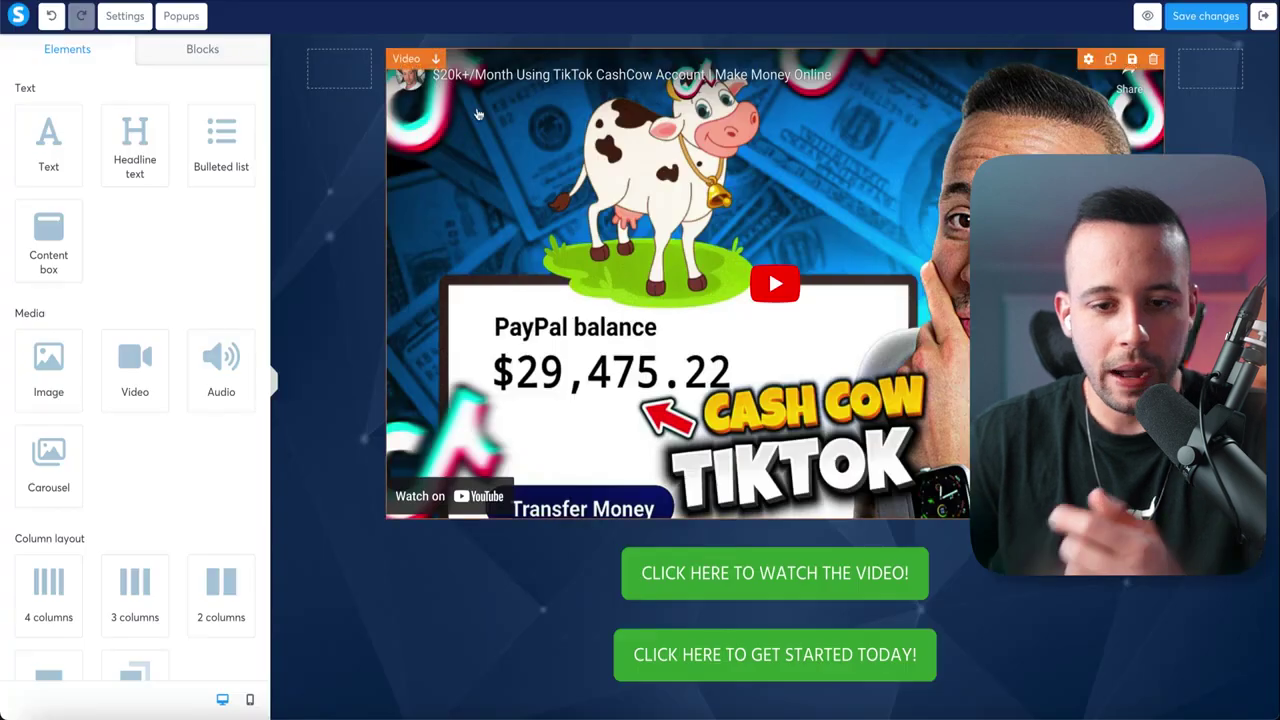
- Replace the cash cow video embed's link with the NEW APP video link
{"action": "scroll", "coordinate": [478, 114], "scroll_direction": "down", "scroll_amount": 2}
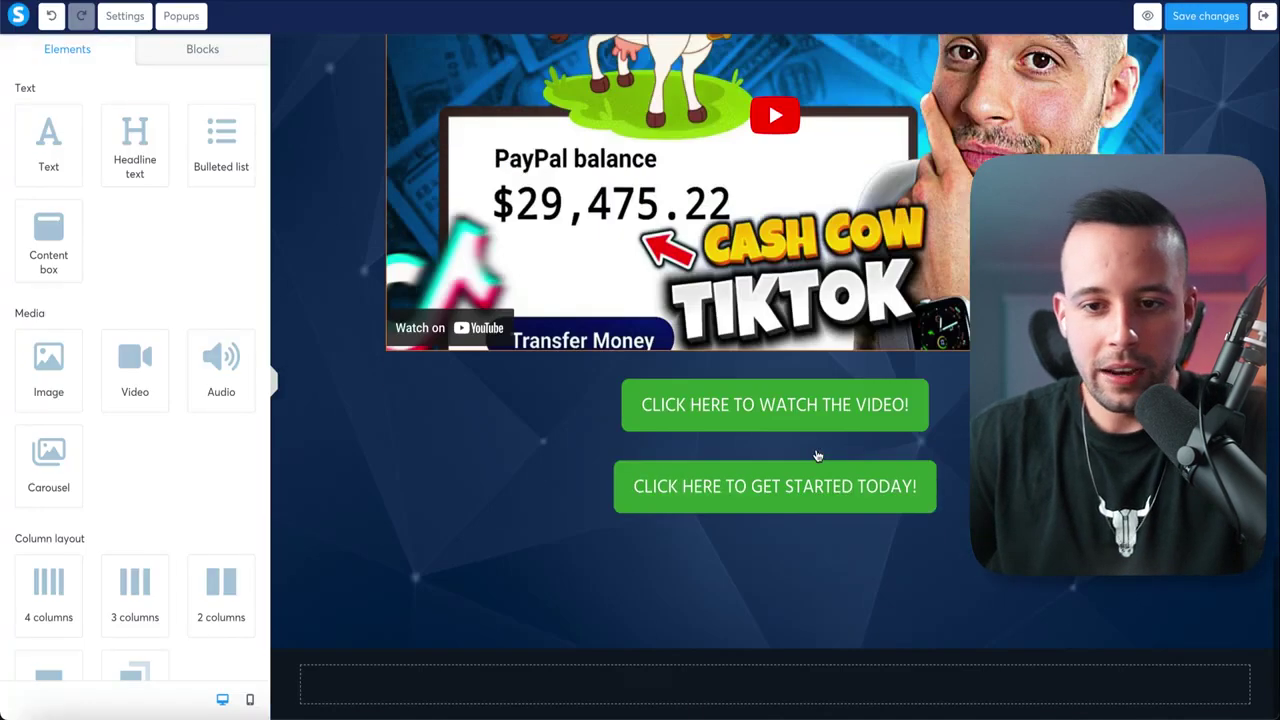
{"action": "scroll", "coordinate": [631, 258], "scroll_direction": "up", "scroll_amount": 3}
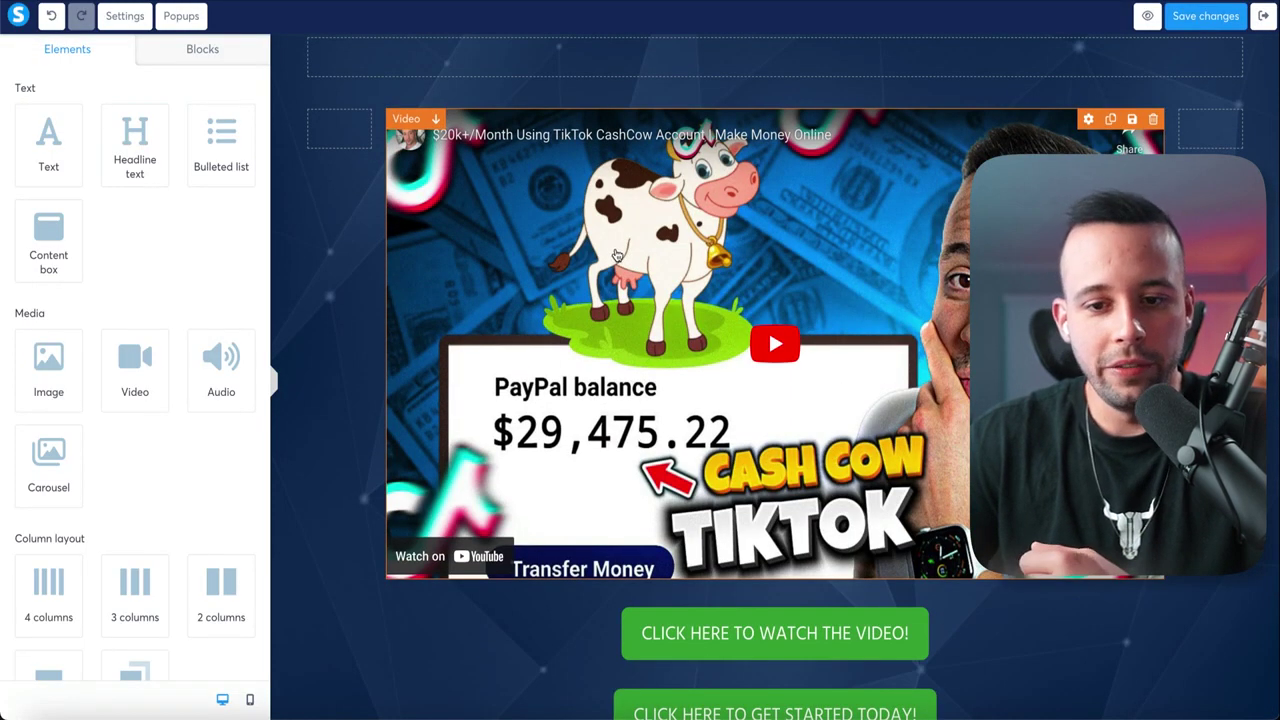
{"action": "left_click", "coordinate": [616, 246]}
{"action": "triple_click", "coordinate": [165, 182]}
{"action": "key", "text": "ctrl+v"}
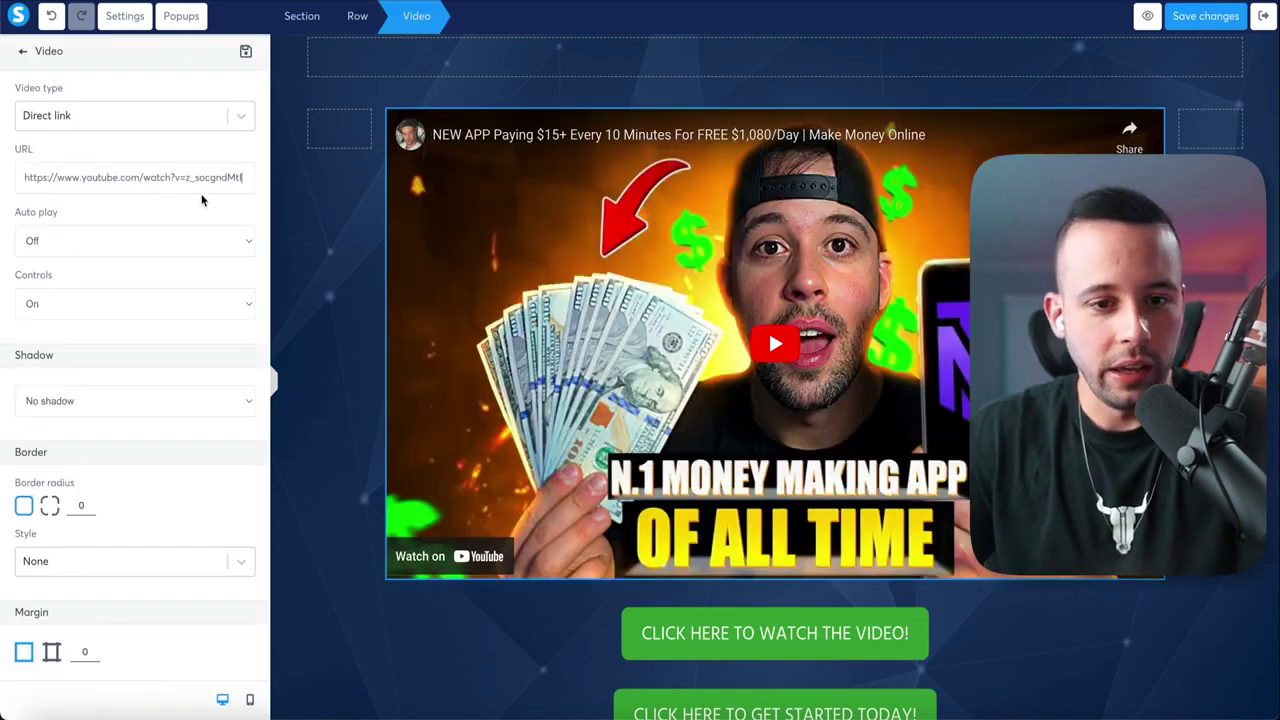
{"action": "left_click", "coordinate": [378, 390]}
{"action": "left_click", "coordinate": [595, 455]}
- Point the watch button below the video to the NEW APP video link
{"action": "scroll", "coordinate": [755, 510], "scroll_direction": "down", "scroll_amount": 2}
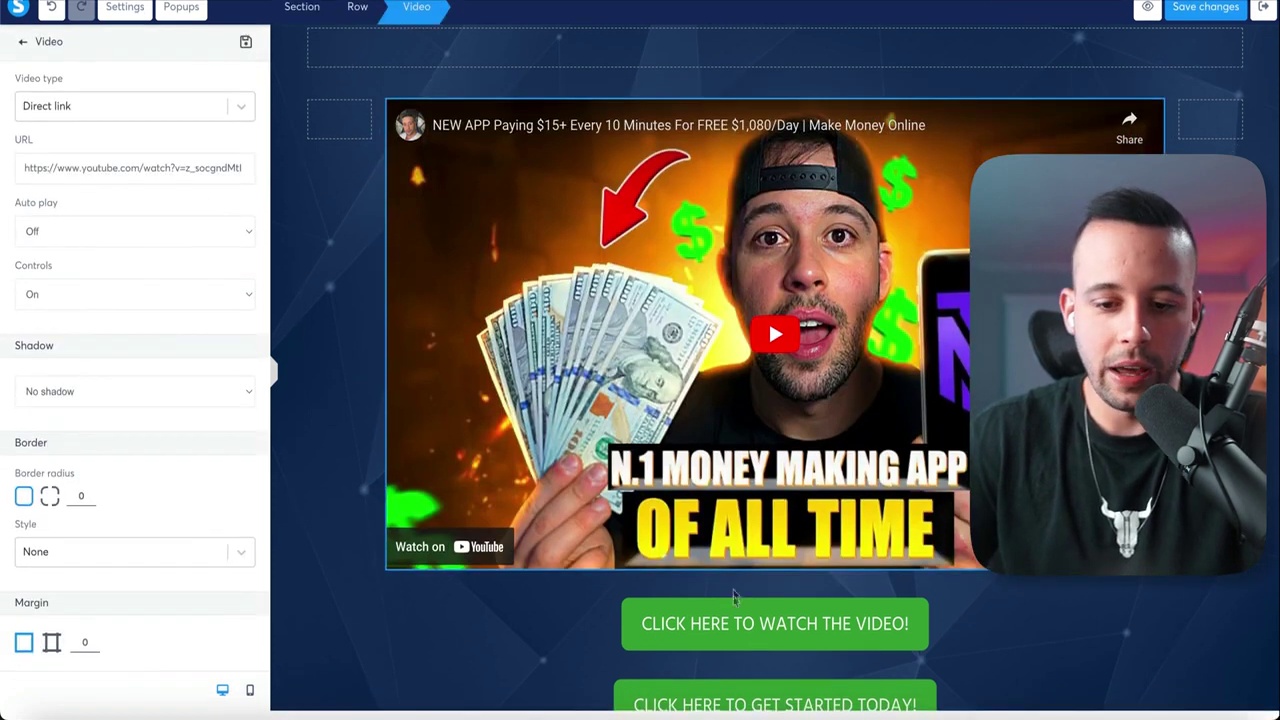
{"action": "left_click", "coordinate": [755, 508]}
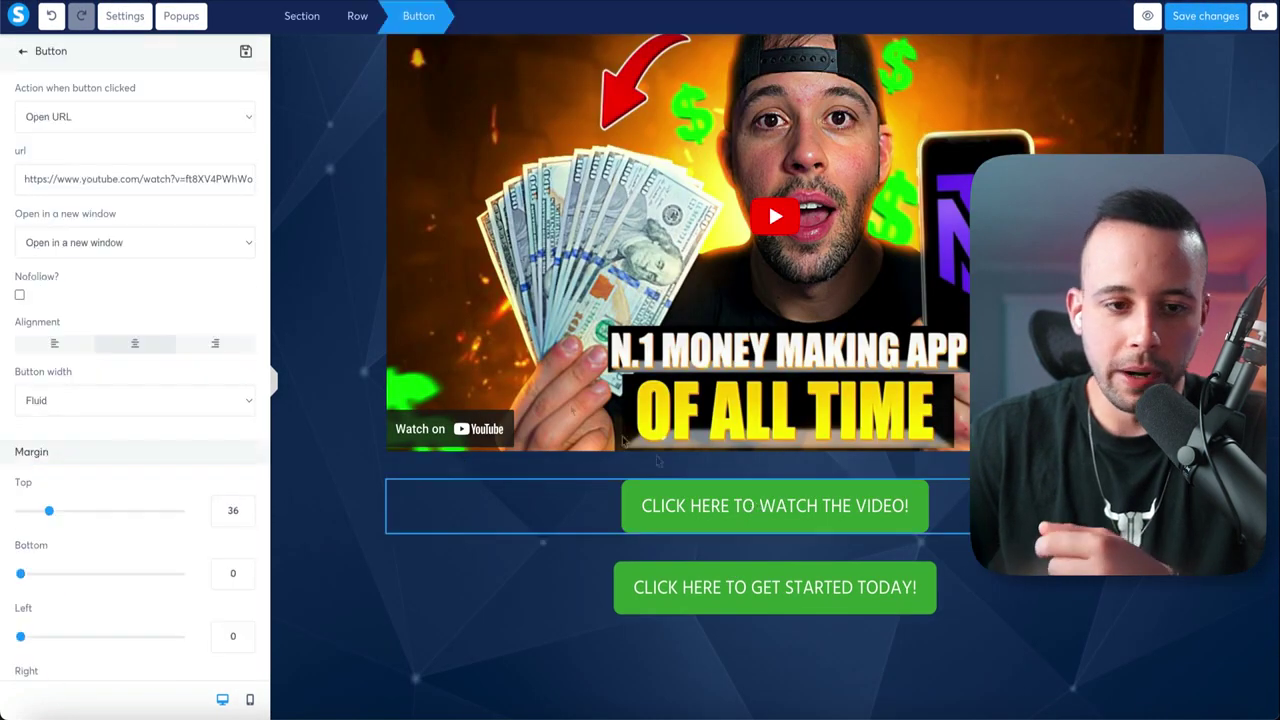
{"action": "triple_click", "coordinate": [187, 180]}
{"action": "key", "text": "ctrl+v"}
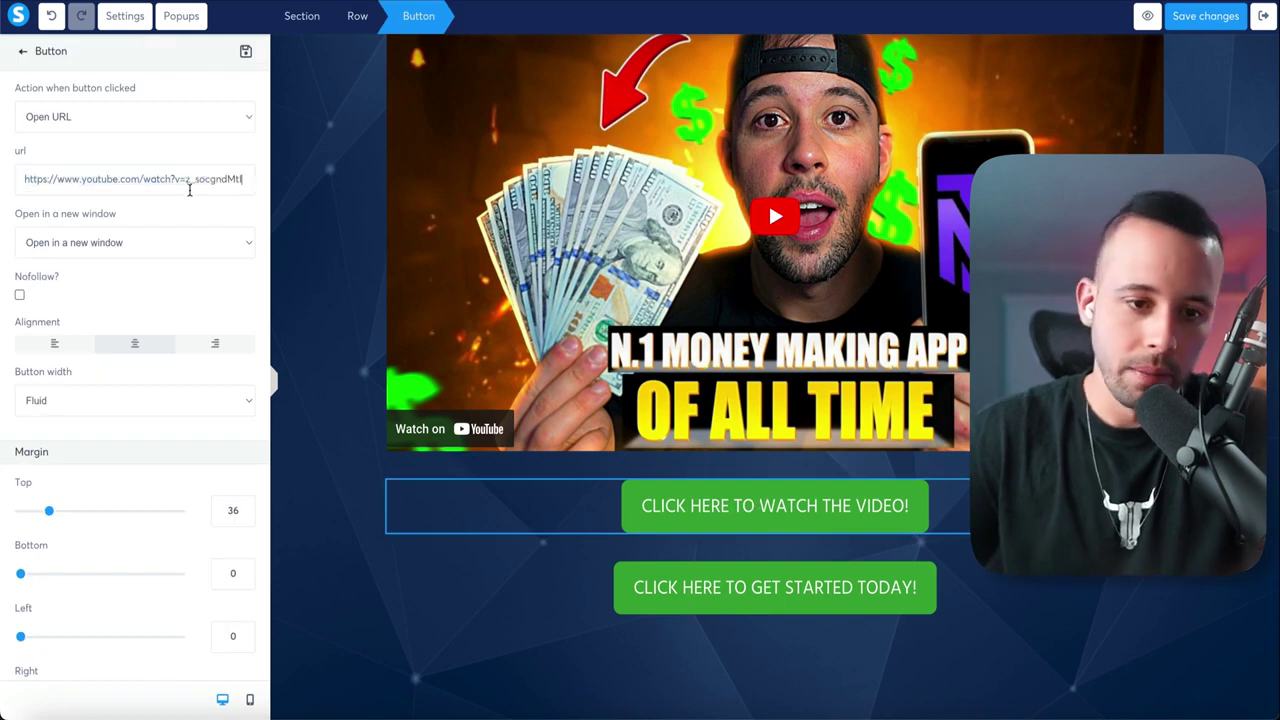
{"action": "left_click", "coordinate": [365, 260]}
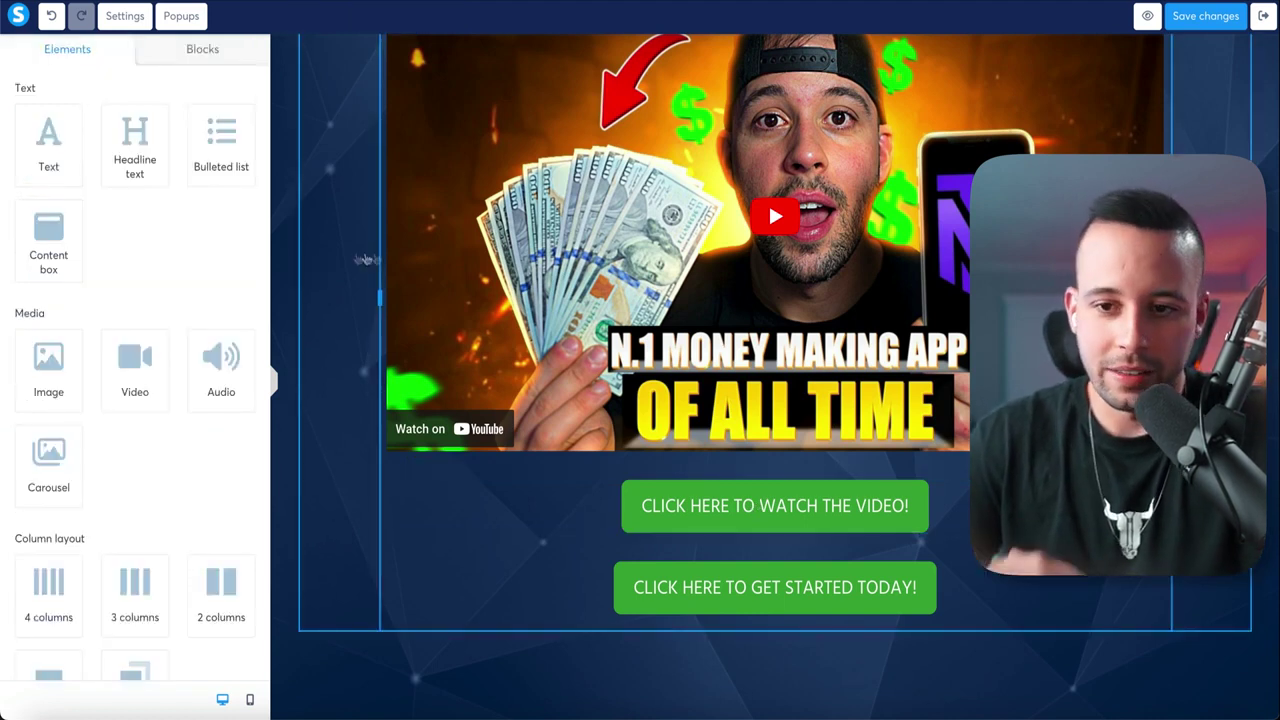
- Save the page changes and scroll through the visitor preview with the Dropshipping Course video
{"action": "left_click", "coordinate": [1205, 17]}
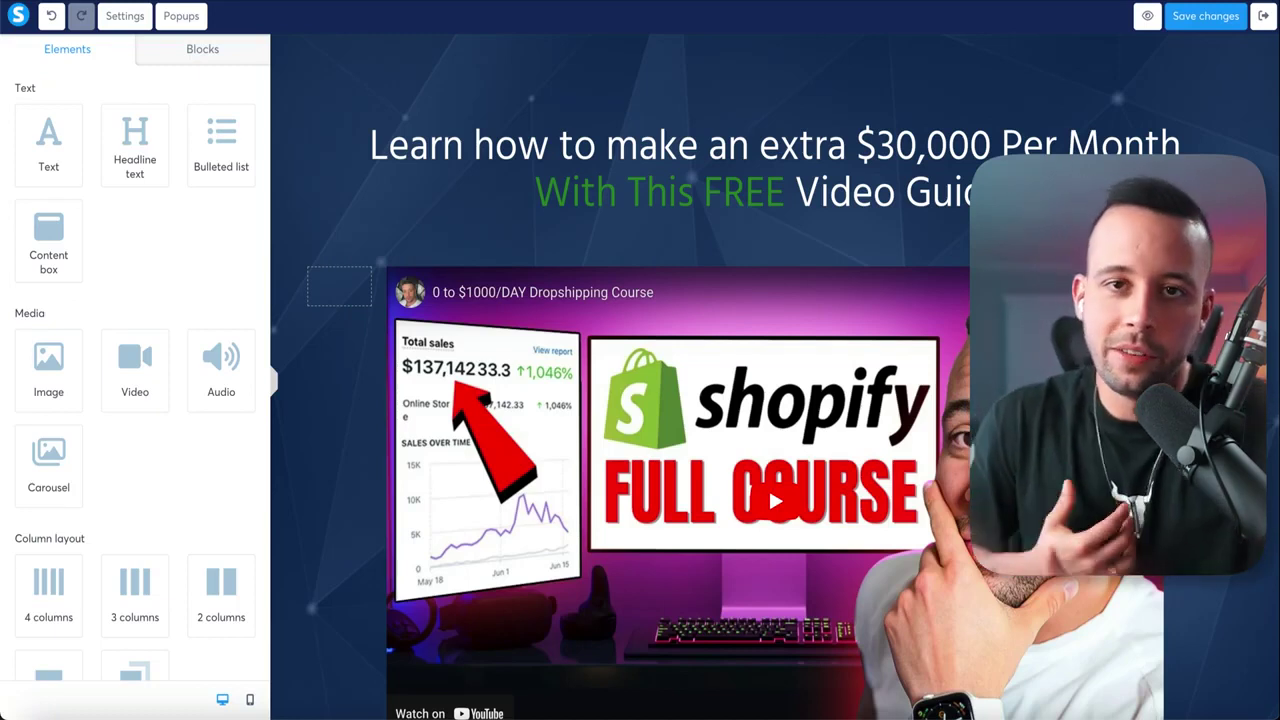
{"action": "scroll", "coordinate": [500, 328], "scroll_direction": "down", "scroll_amount": 5}
{"action": "scroll", "coordinate": [500, 328], "scroll_direction": "down", "scroll_amount": 15}
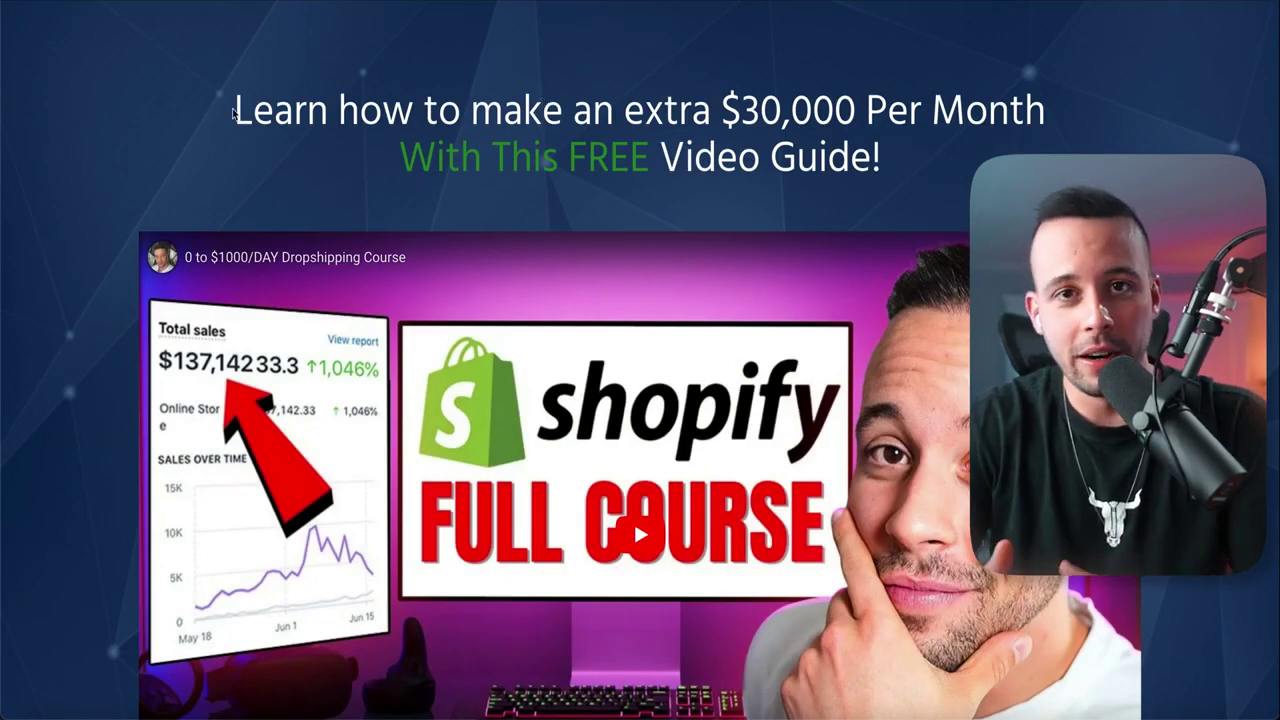
- On the live page, test that CLICK HERE TO GET STARTED TODAY! opens the affiliate link
{"action": "scroll", "coordinate": [233, 113], "scroll_direction": "down", "scroll_amount": 10}
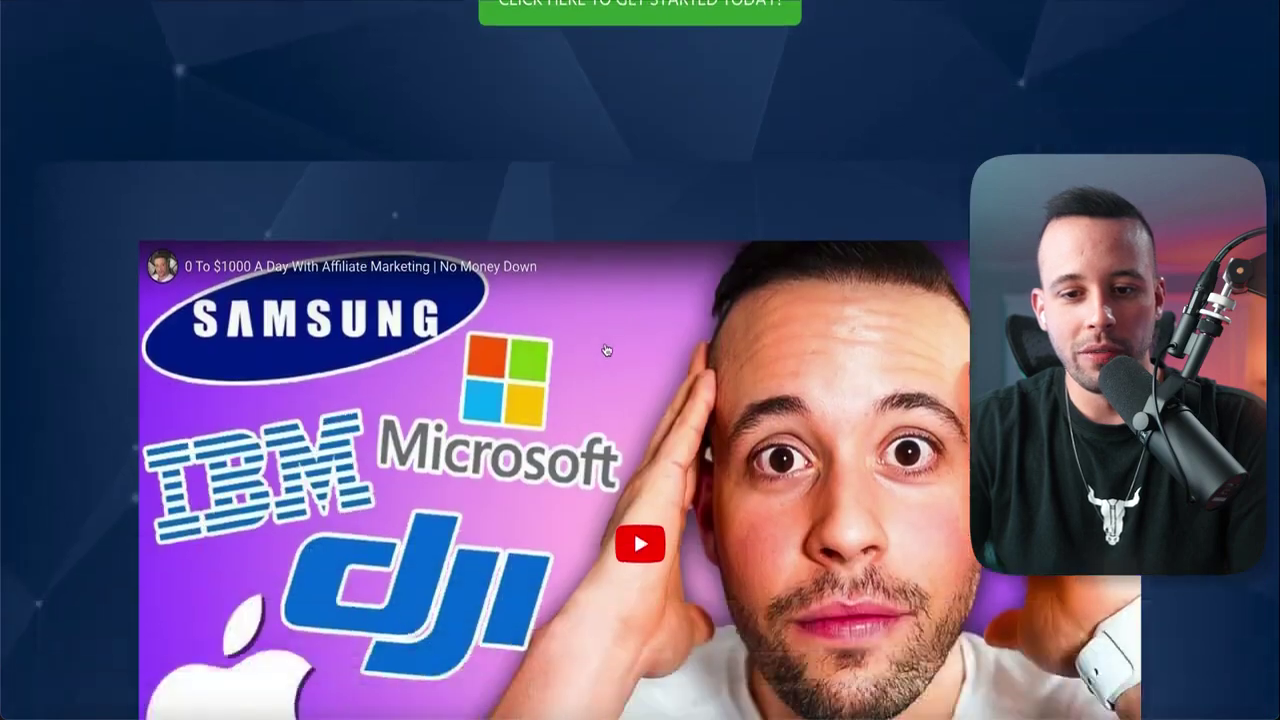
{"action": "scroll", "coordinate": [605, 350], "scroll_direction": "down", "scroll_amount": 8}
{"action": "scroll", "coordinate": [566, 271], "scroll_direction": "up", "scroll_amount": 15}
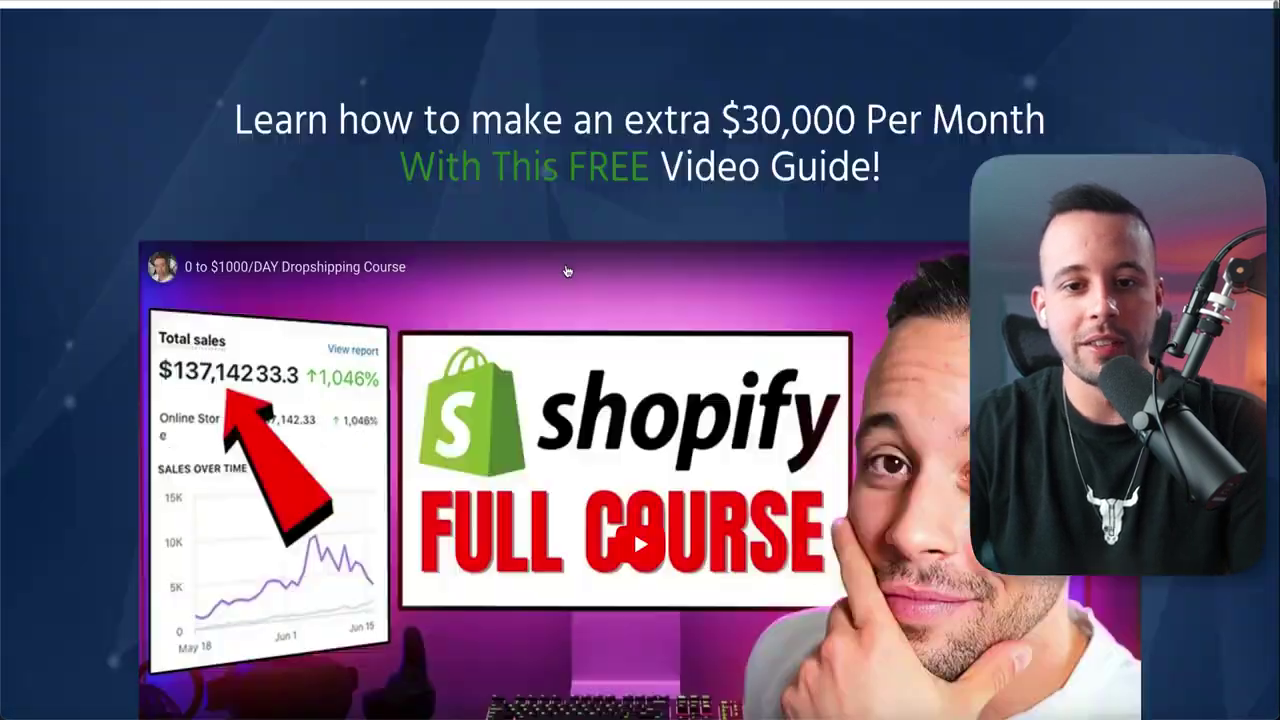
{"action": "scroll", "coordinate": [566, 271], "scroll_direction": "down", "scroll_amount": 8}
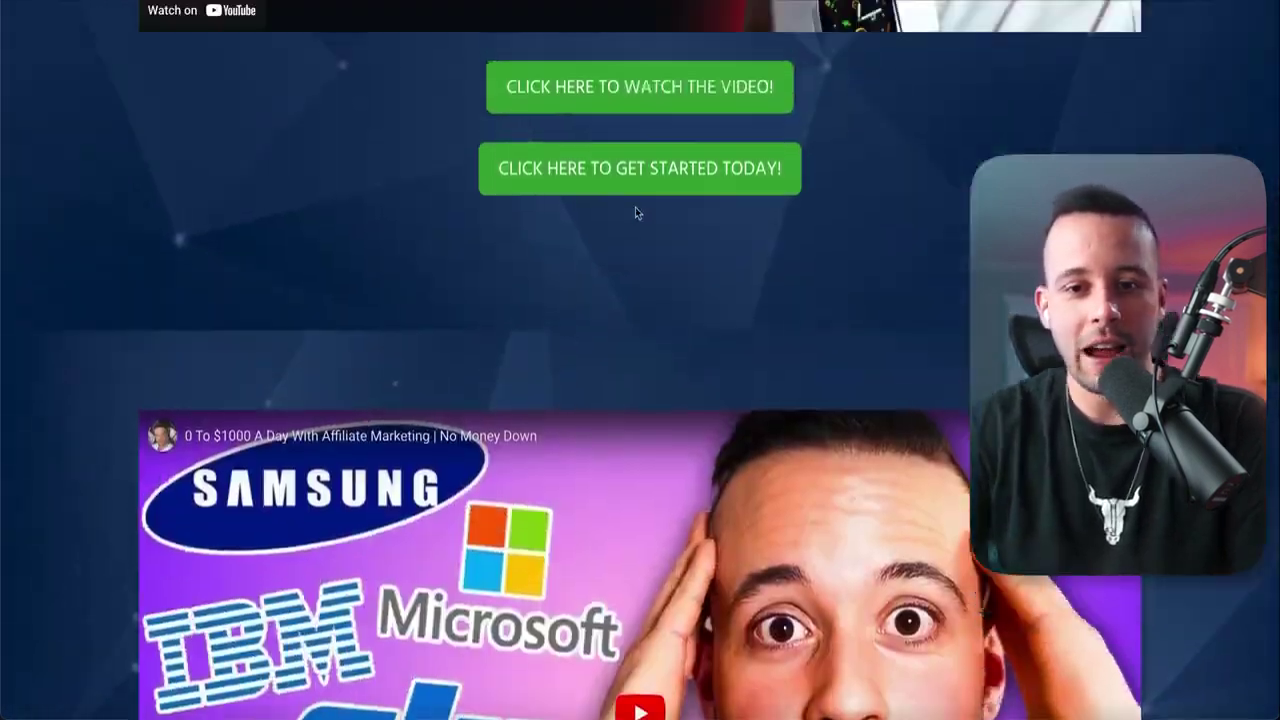
{"action": "left_click", "coordinate": [634, 172]}
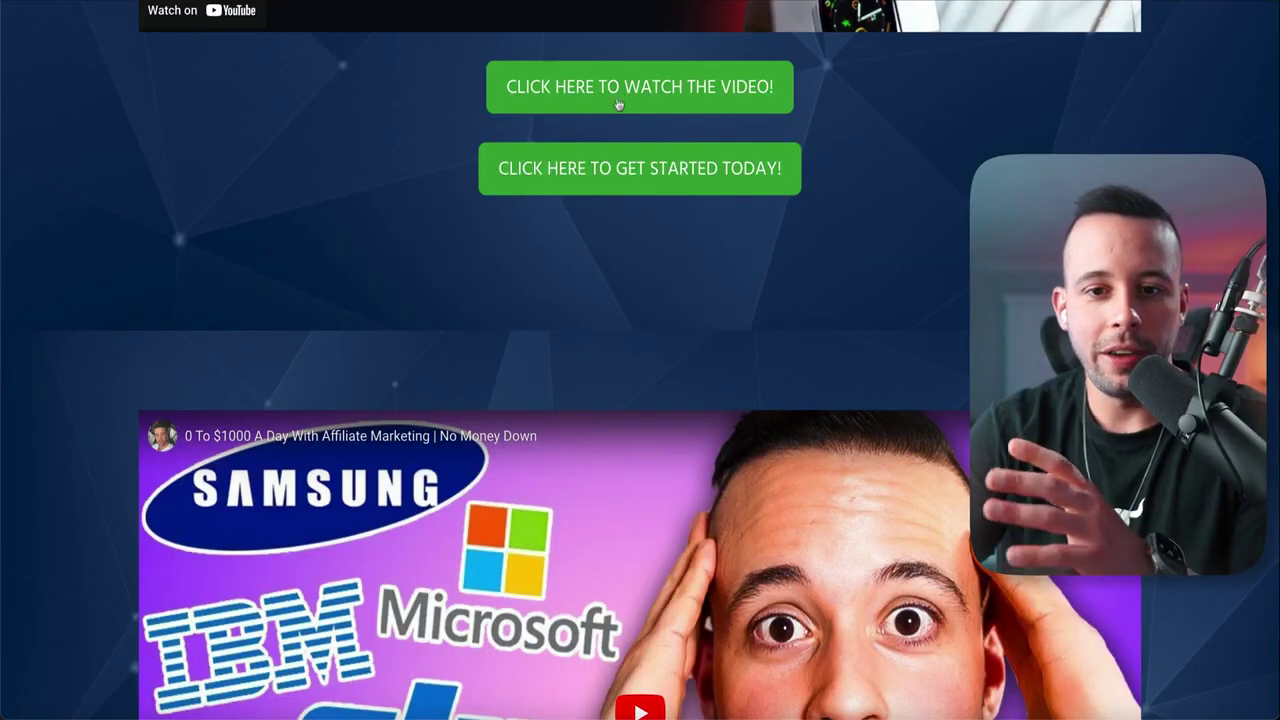
- Back in the editor, select the $30,000 Per Month headline text for editing
{"action": "scroll", "coordinate": [703, 289], "scroll_direction": "up", "scroll_amount": 7}
{"action": "left_click_drag", "start_coordinate": [253, 110], "coordinate": [963, 125]}
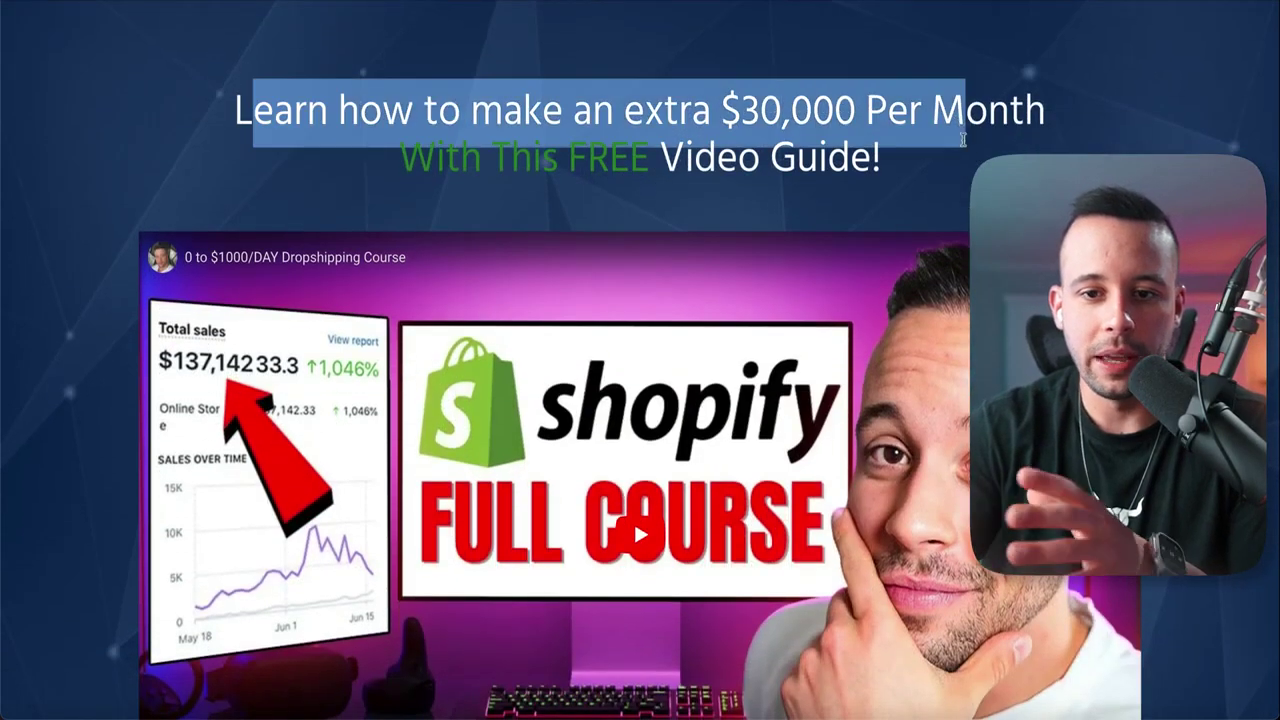
{"action": "left_click", "coordinate": [964, 142]}
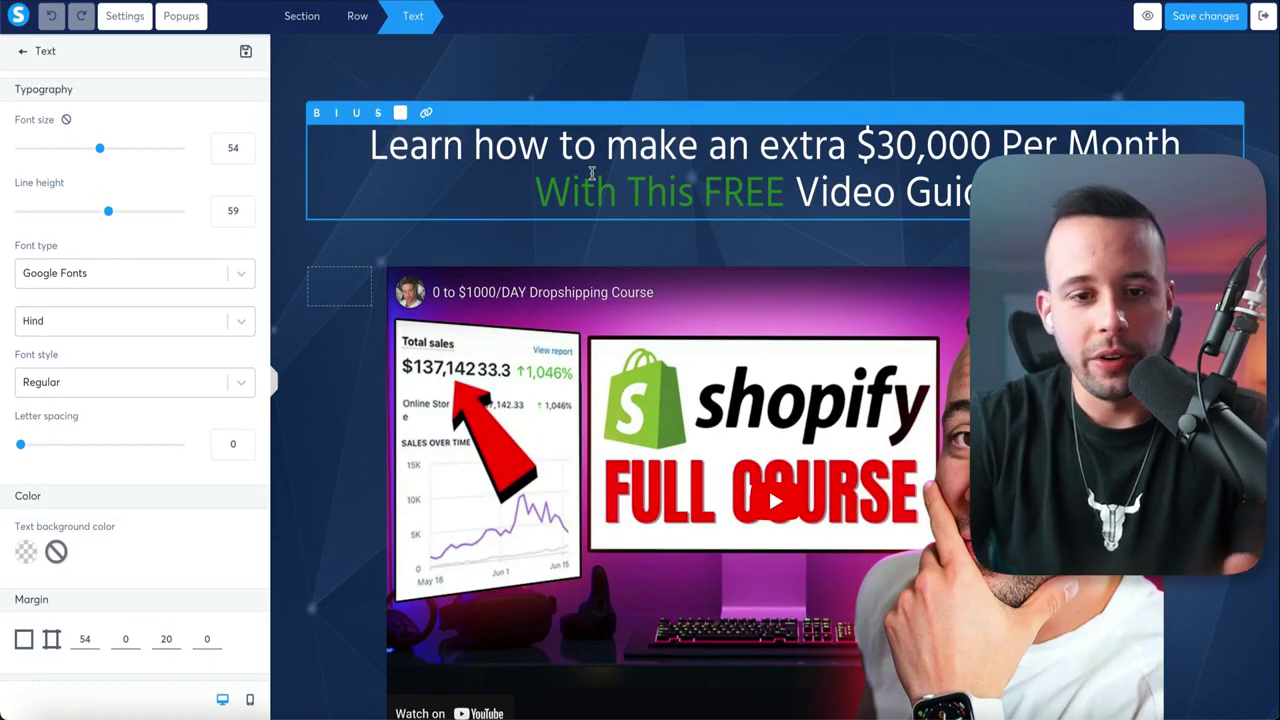
{"action": "left_click_drag", "start_coordinate": [370, 150], "coordinate": [878, 160]}
{"action": "key", "text": "Escape"}
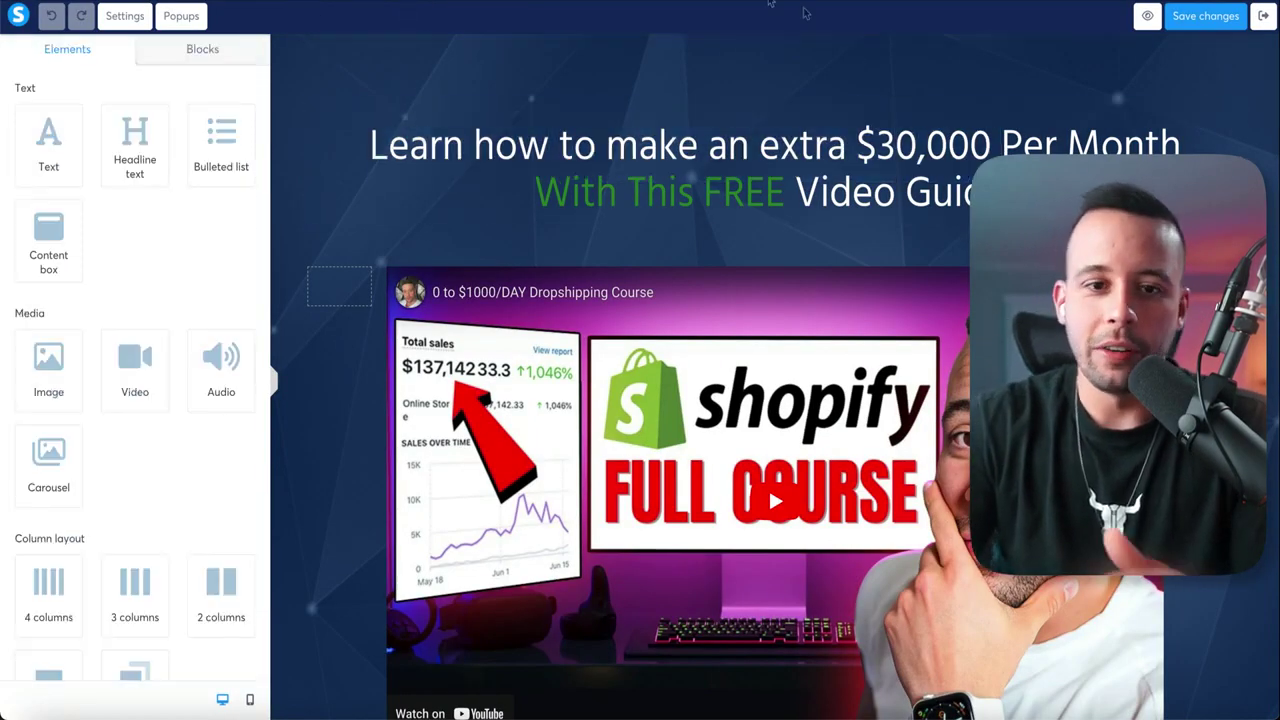
{"action": "left_click", "coordinate": [540, 182]}
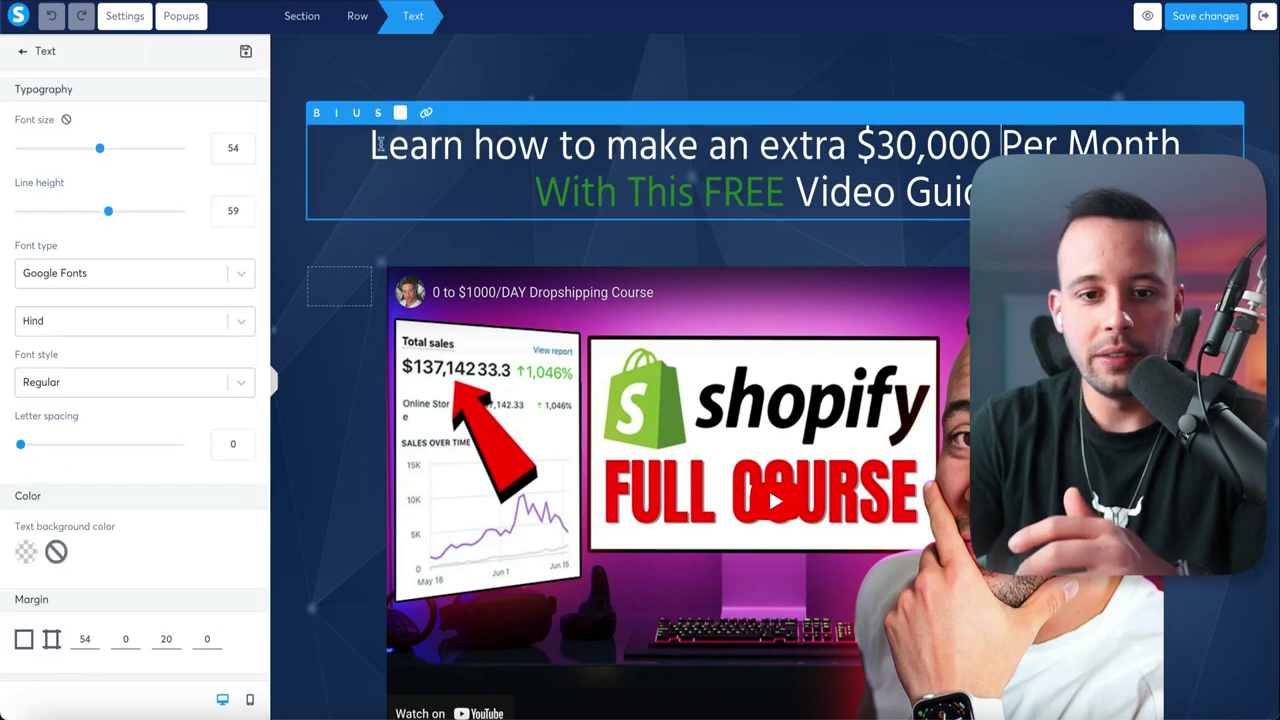
{"action": "left_click_drag", "start_coordinate": [395, 148], "coordinate": [805, 192]}
{"action": "type", "text": ",ndsjkfbdjbfsideo Guide!"}
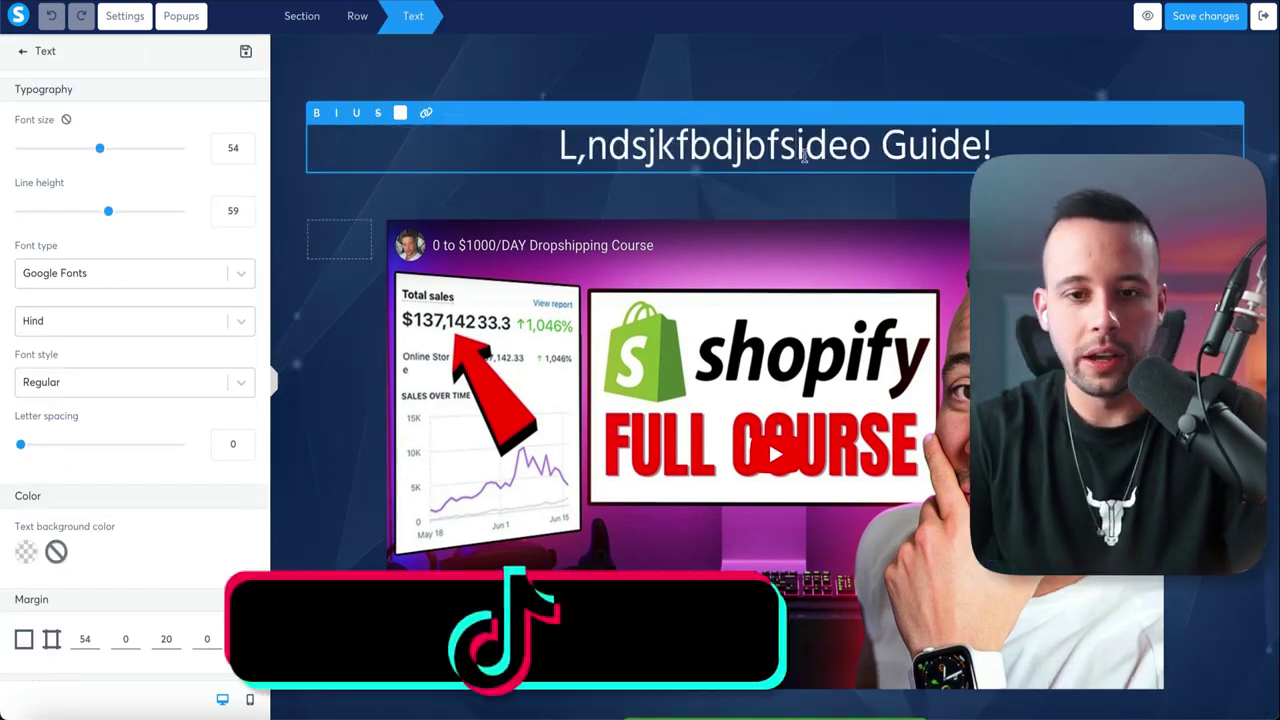
{"action": "key", "text": "Escape"}
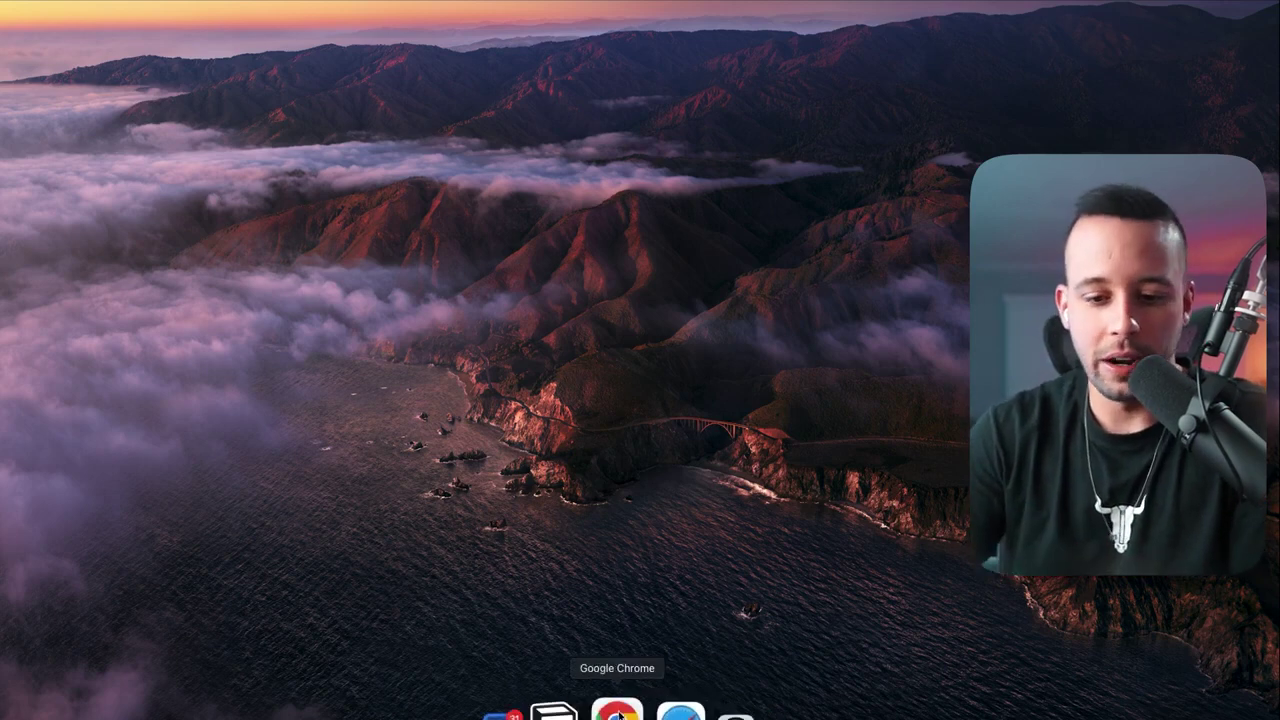
- Open a new incognito Chrome window from the Dock icon
{"action": "right_click", "coordinate": [615, 700]}
{"action": "left_click", "coordinate": [650, 570]}
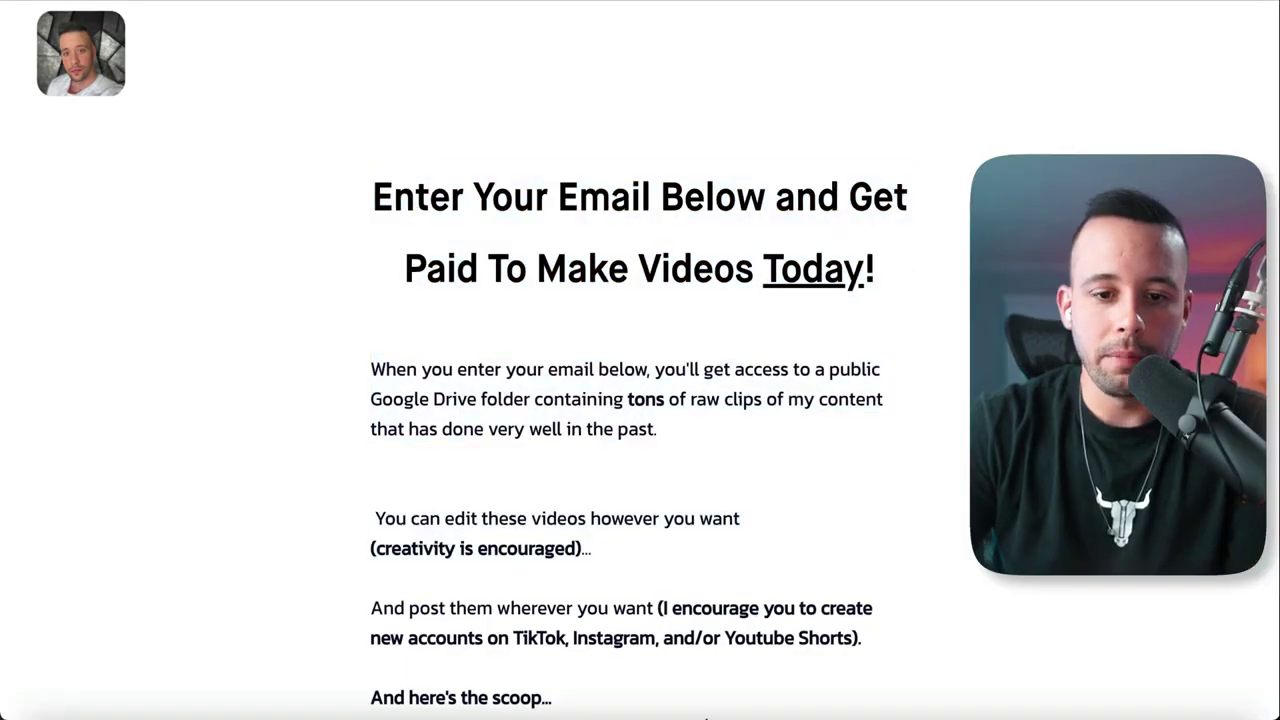
- Scroll through the opt-in and Welcome thank-you pages, highlighting the guide text
{"action": "scroll", "coordinate": [958, 535], "scroll_direction": "down", "scroll_amount": 10}
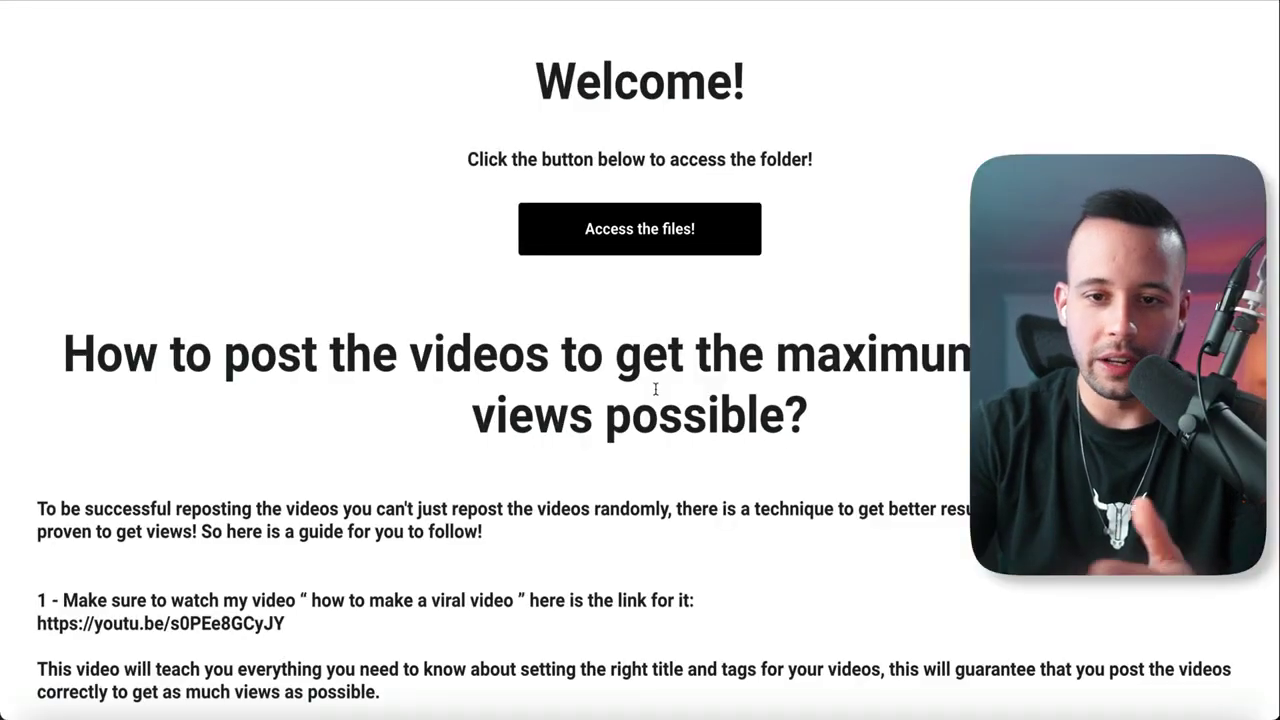
{"action": "left_click_drag", "start_coordinate": [646, 362], "coordinate": [849, 280]}
{"action": "scroll", "coordinate": [909, 434], "scroll_direction": "down", "scroll_amount": 5}
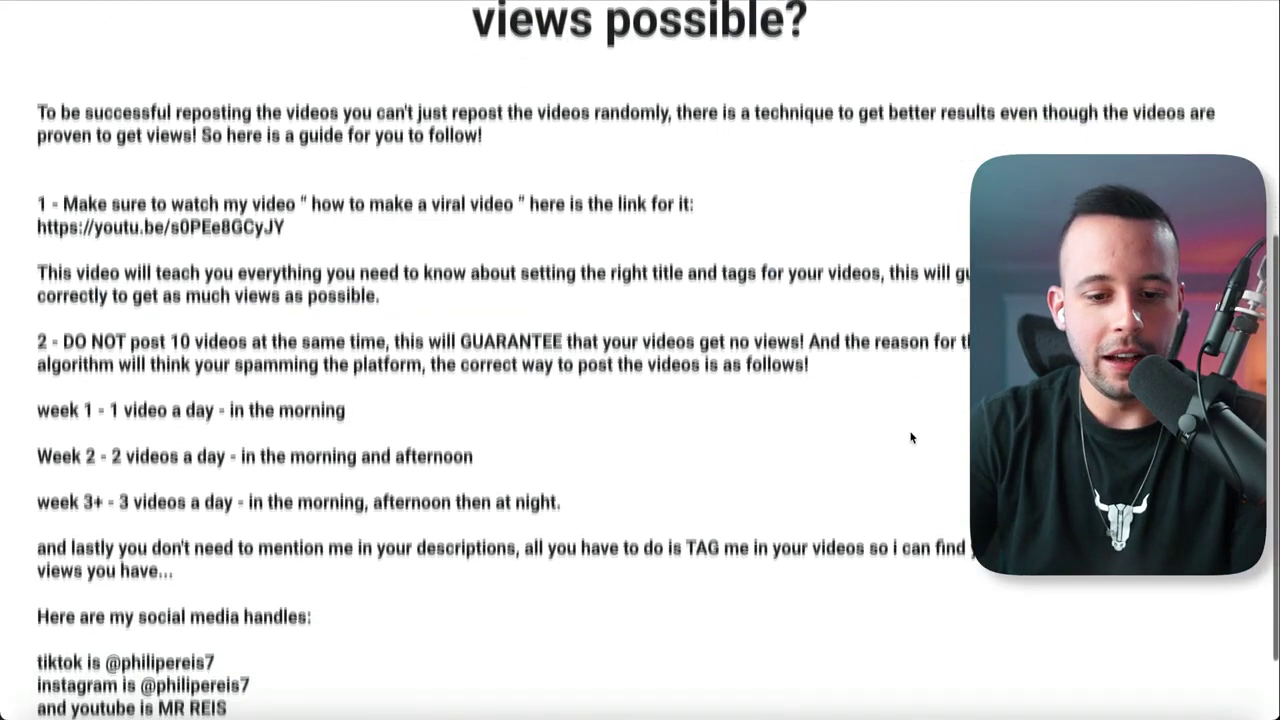
{"action": "scroll", "coordinate": [910, 437], "scroll_direction": "up", "scroll_amount": 5}
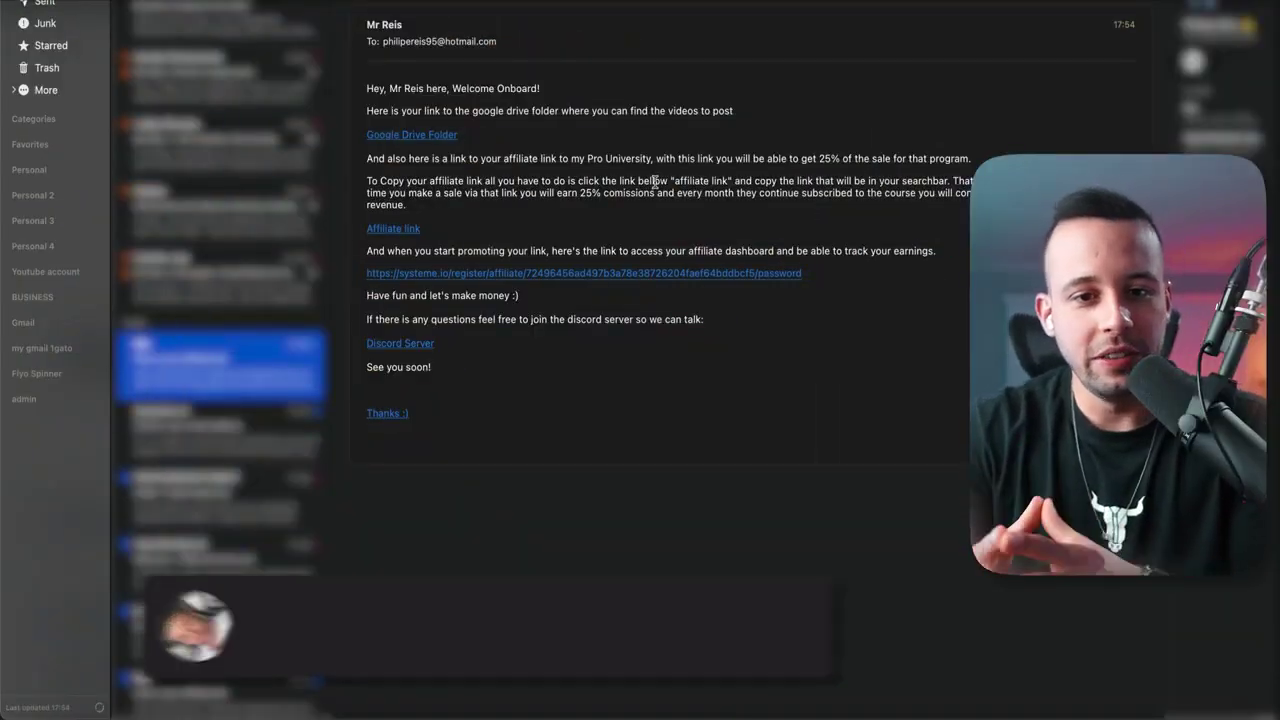
- Highlight 'videos to post' in the welcome email, then follow its Affiliate link
{"action": "left_click_drag", "start_coordinate": [733, 111], "coordinate": [443, 111]}
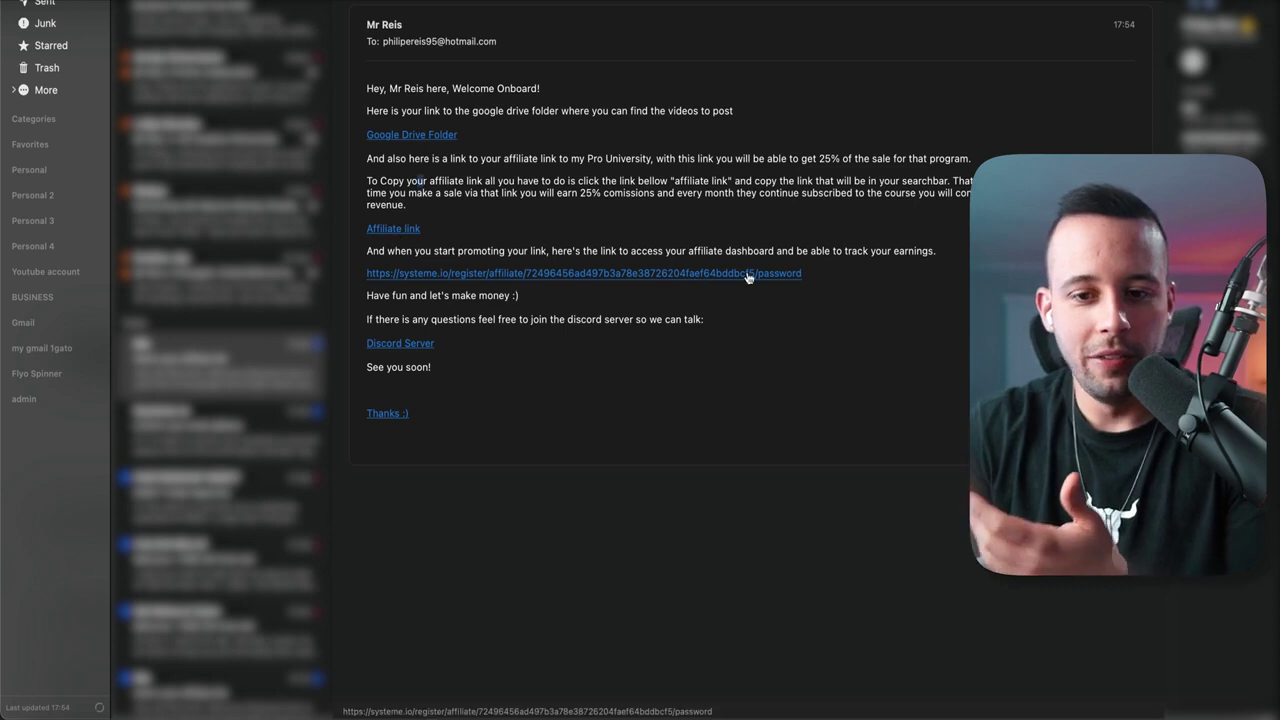
{"action": "left_click", "coordinate": [393, 229]}
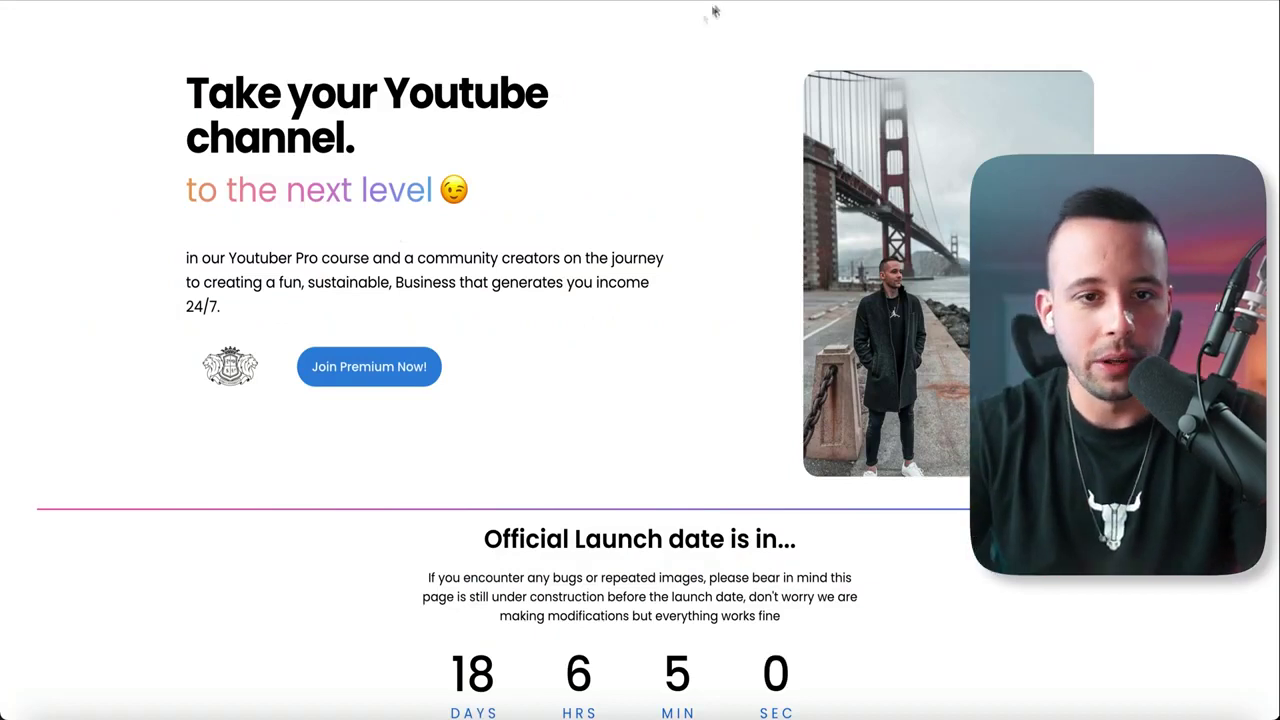
- Enter docs.google. in Chrome's address bar to head to Google Docs
{"action": "type", "text": "docs.google."}
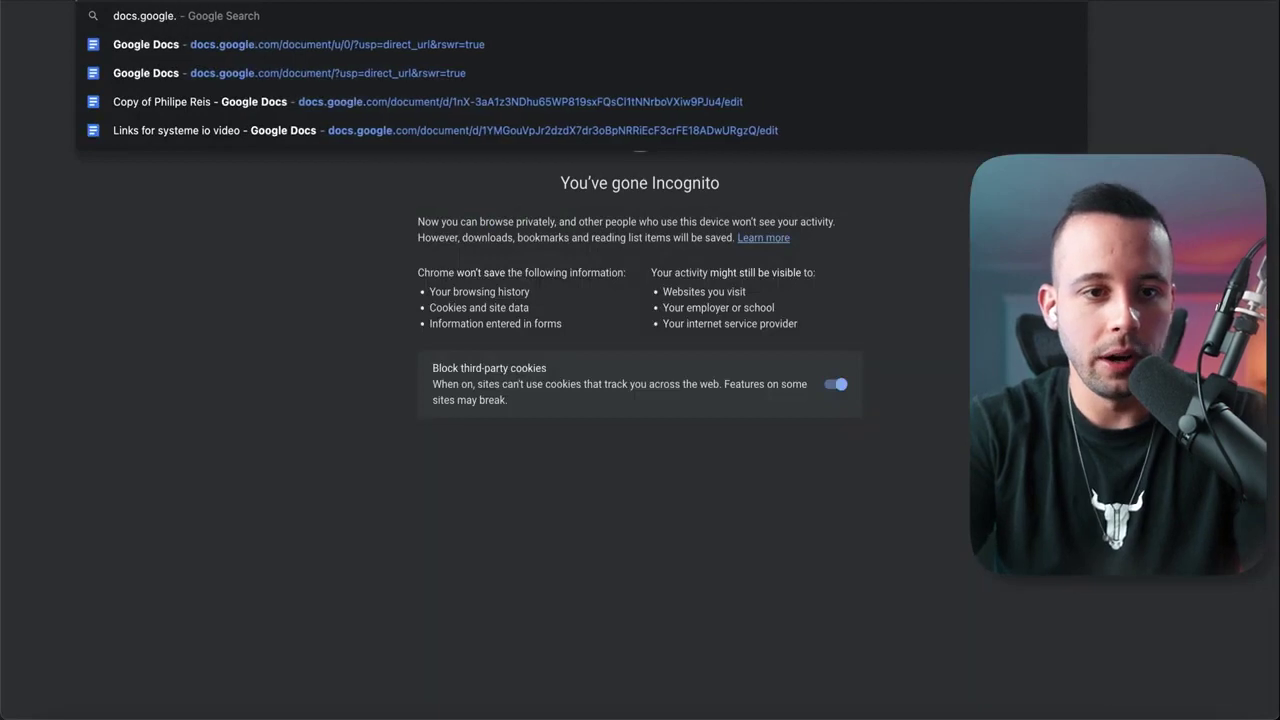
{"action": "key", "text": "Return"}
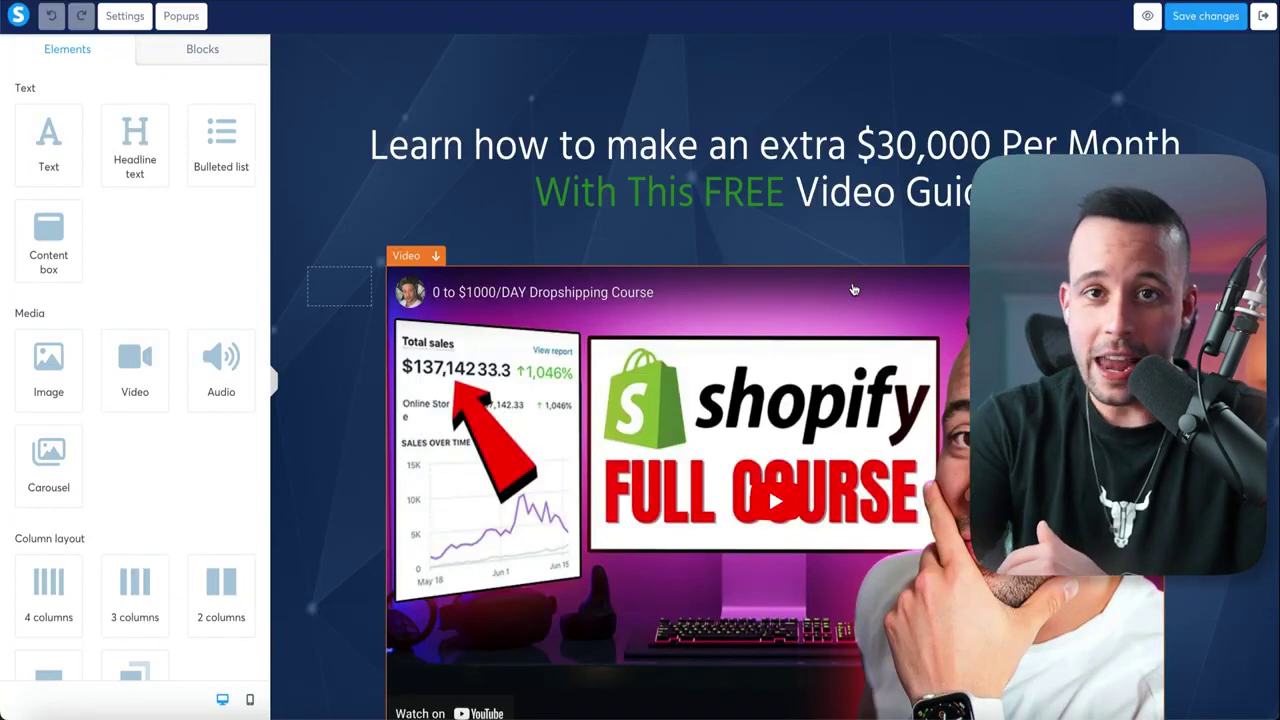
- Inspect the get-started button's current link, then return to the main dashboard
{"action": "scroll", "coordinate": [854, 290], "scroll_direction": "down", "scroll_amount": 5}
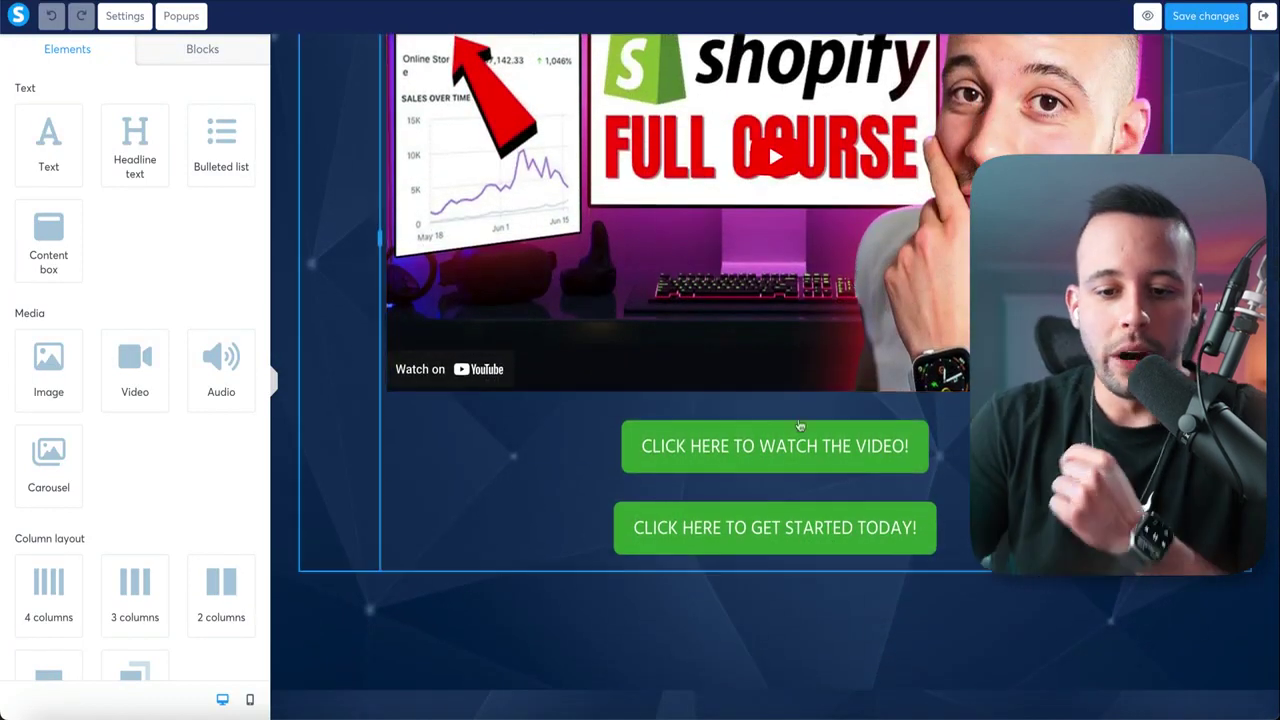
{"action": "left_click", "coordinate": [757, 530]}
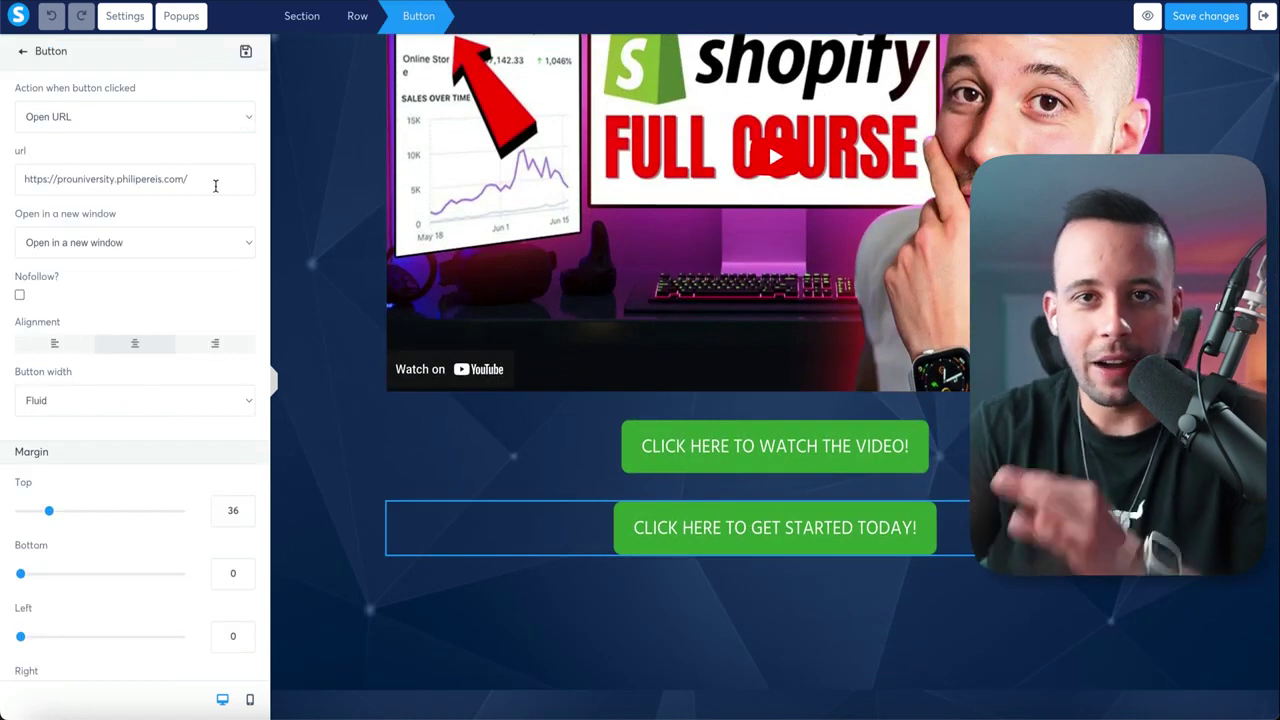
{"action": "left_click_drag", "start_coordinate": [215, 186], "coordinate": [20, 172]}
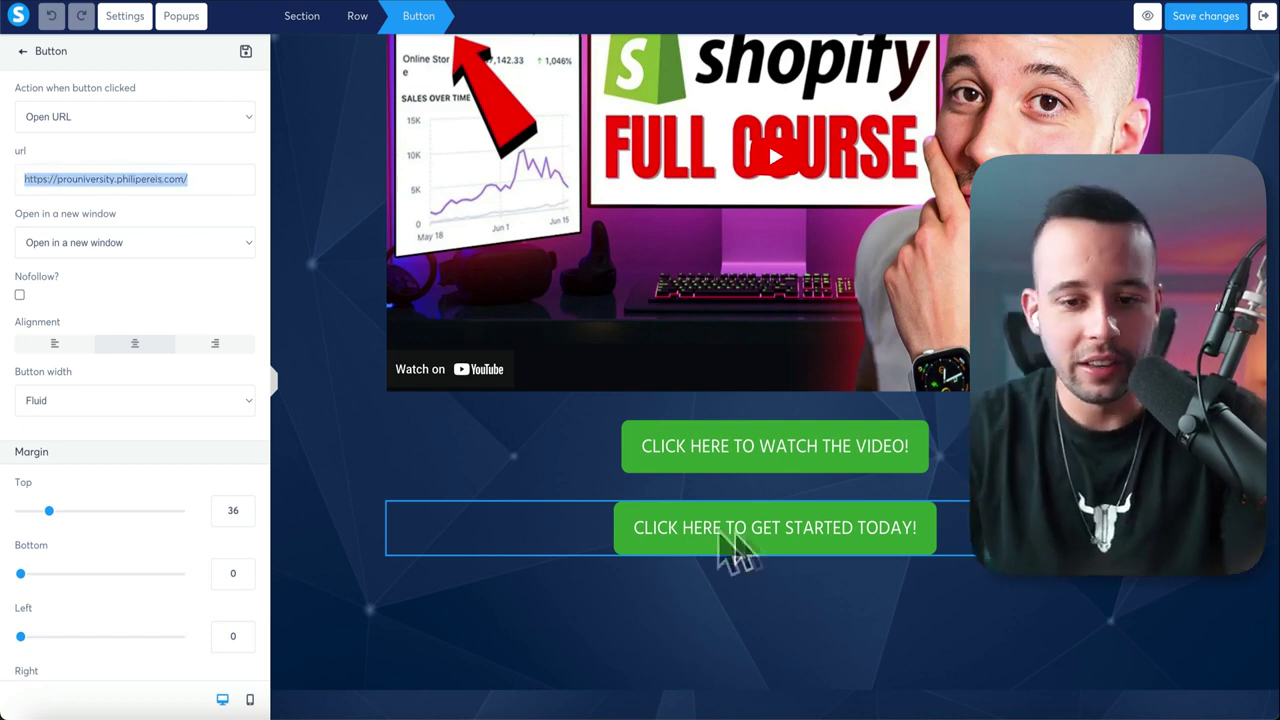
{"action": "left_click", "coordinate": [614, 478]}
{"action": "scroll", "coordinate": [548, 318], "scroll_direction": "up", "scroll_amount": 3}
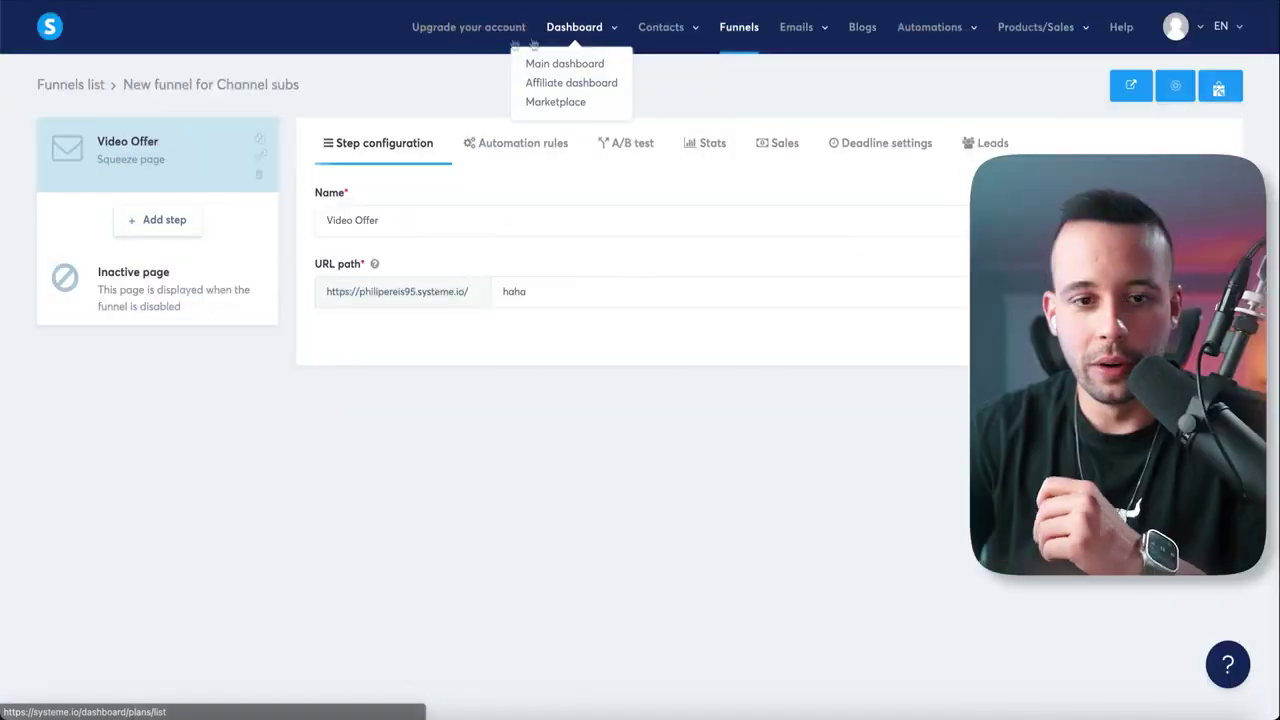
{"action": "left_click", "coordinate": [565, 63]}
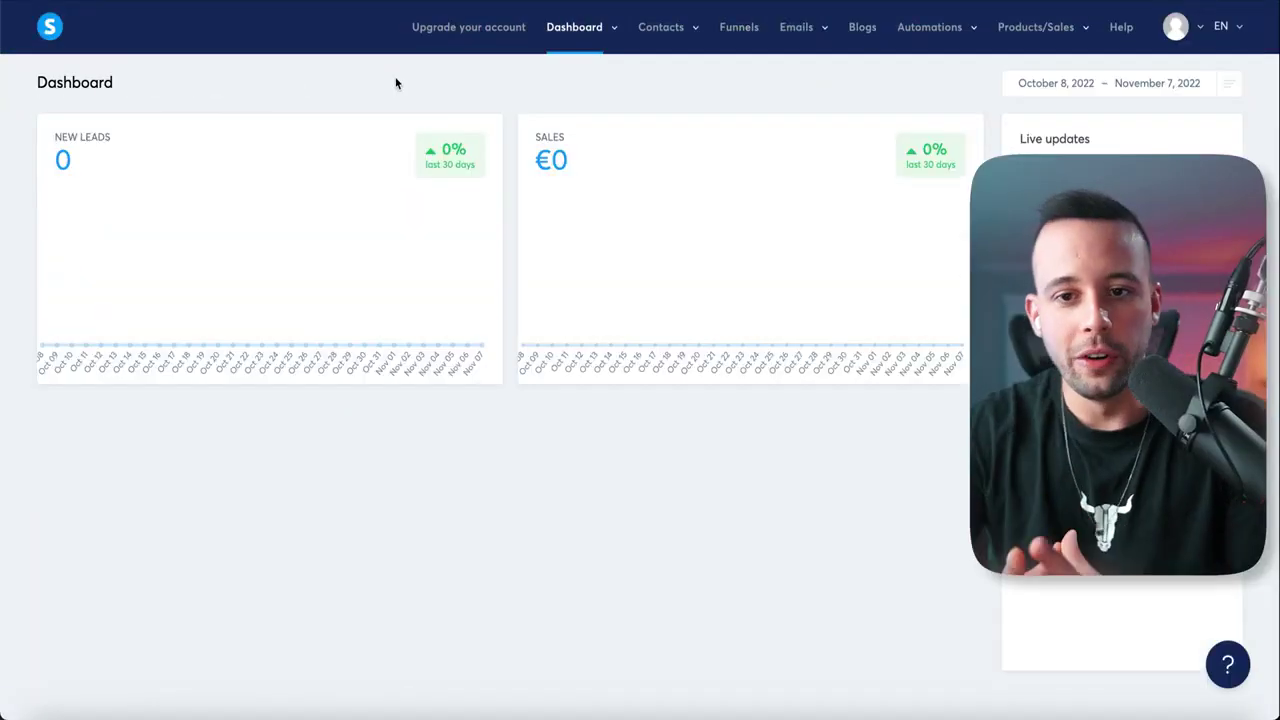
- Open the Video Offer funnel step's landing page in the editor
{"action": "left_click", "coordinate": [739, 27]}
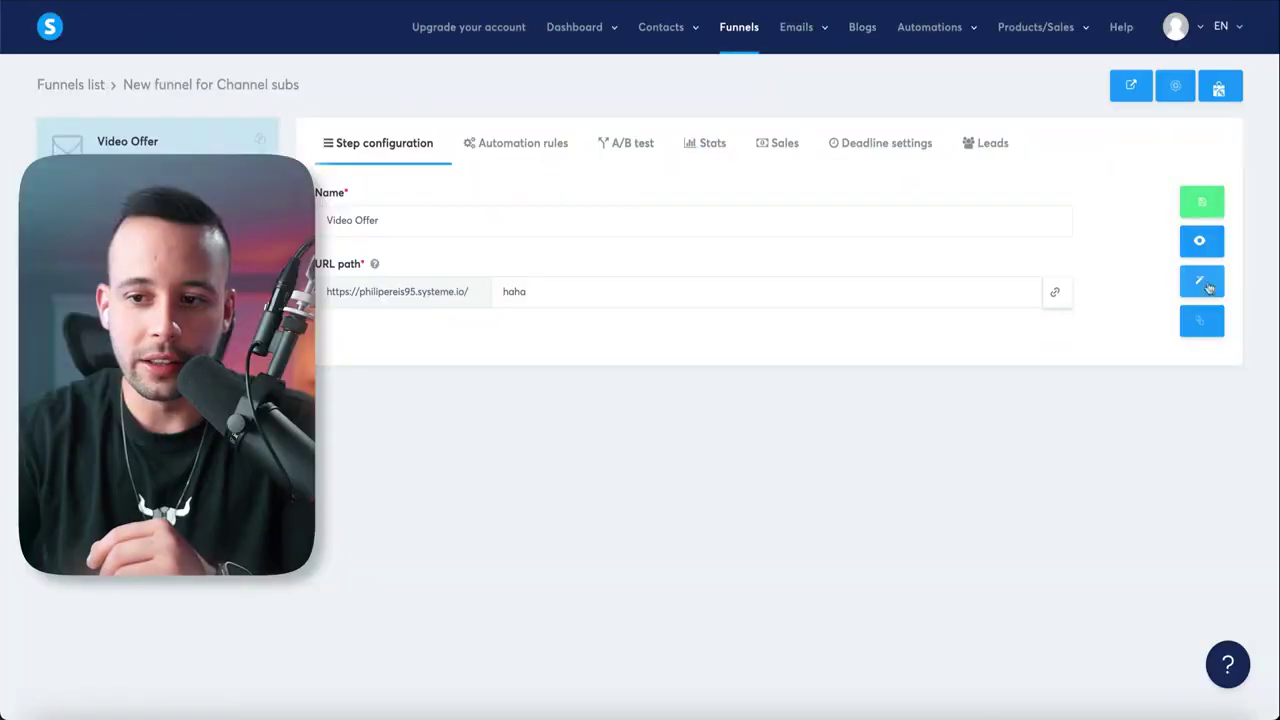
{"action": "left_click", "coordinate": [1203, 284]}
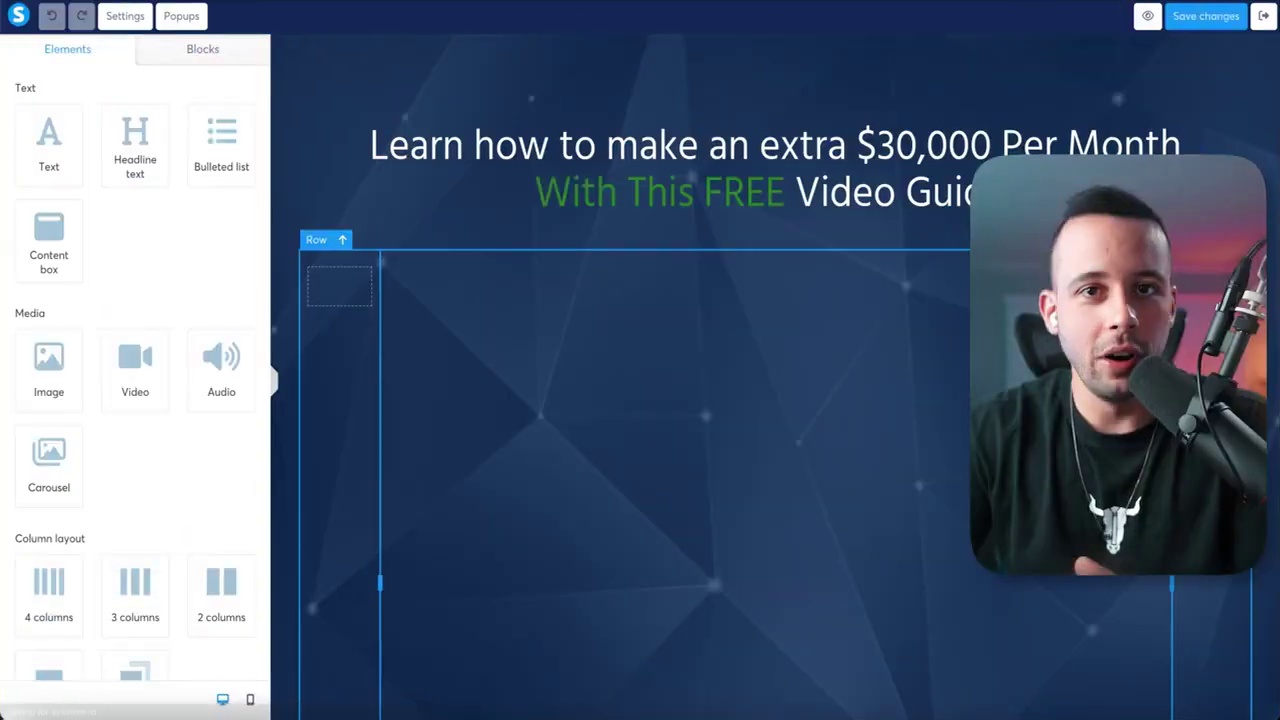
{"action": "scroll", "coordinate": [544, 275], "scroll_direction": "down", "scroll_amount": 4}
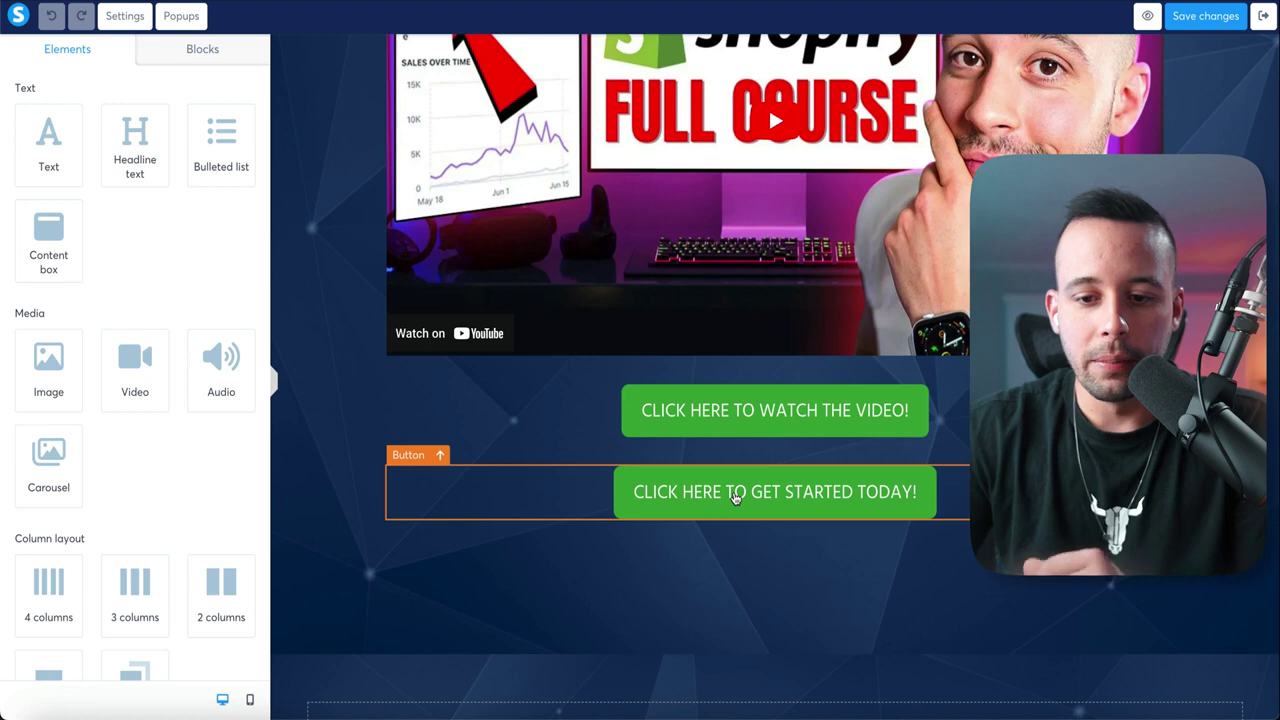
- Replace the get-started button's link with the long affiliate URL and recheck it
{"action": "left_click", "coordinate": [857, 498]}
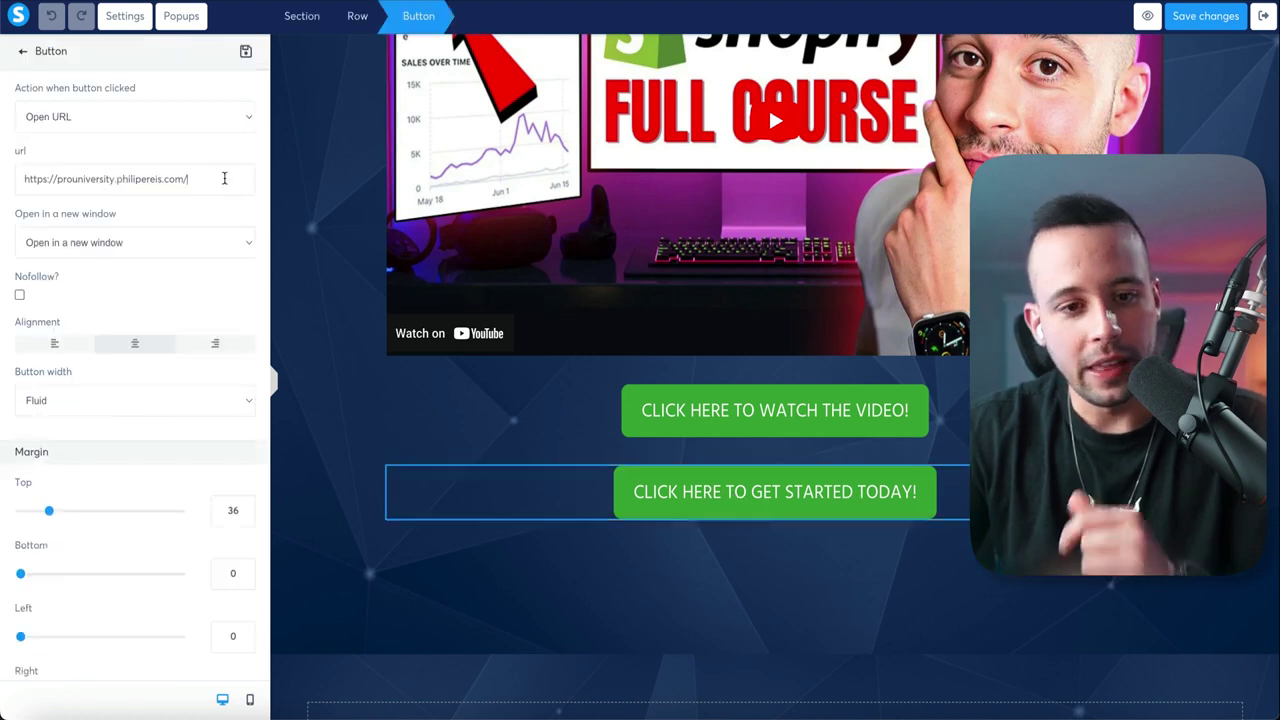
{"action": "triple_click", "coordinate": [224, 178]}
{"action": "key", "text": "ctrl+v"}
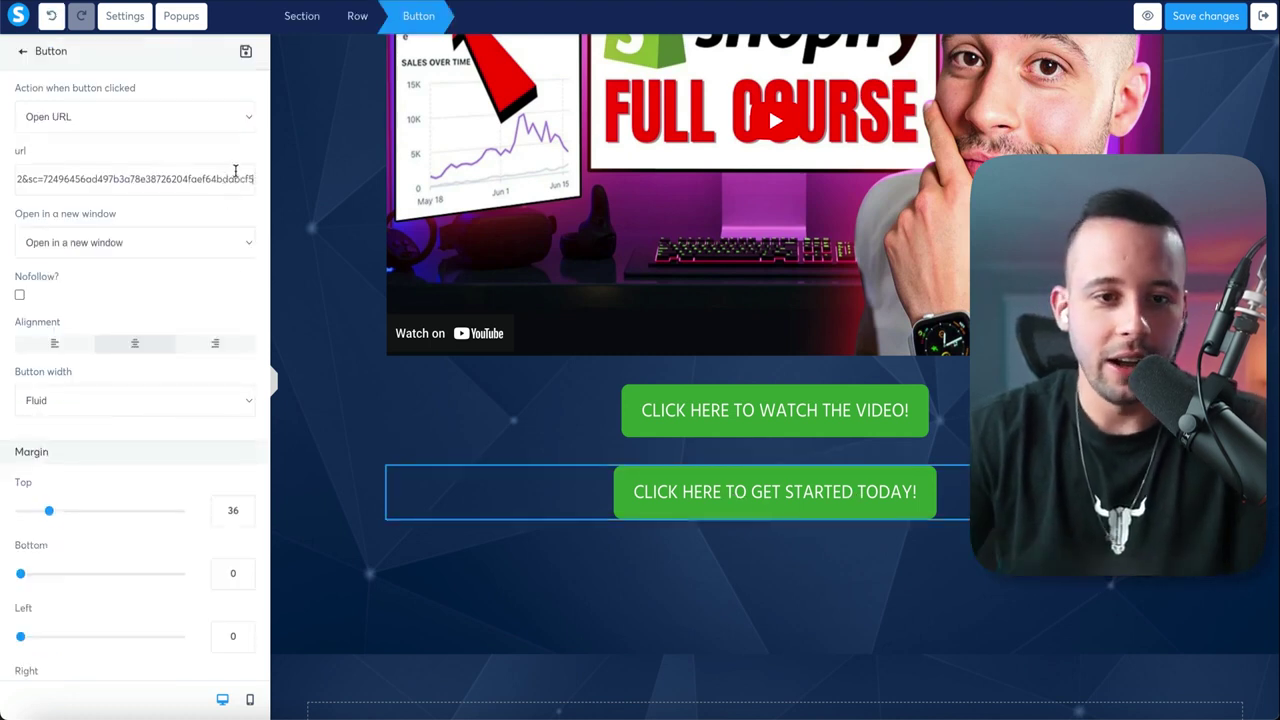
{"action": "left_click", "coordinate": [392, 385]}
{"action": "scroll", "coordinate": [392, 385], "scroll_direction": "down", "scroll_amount": 3}
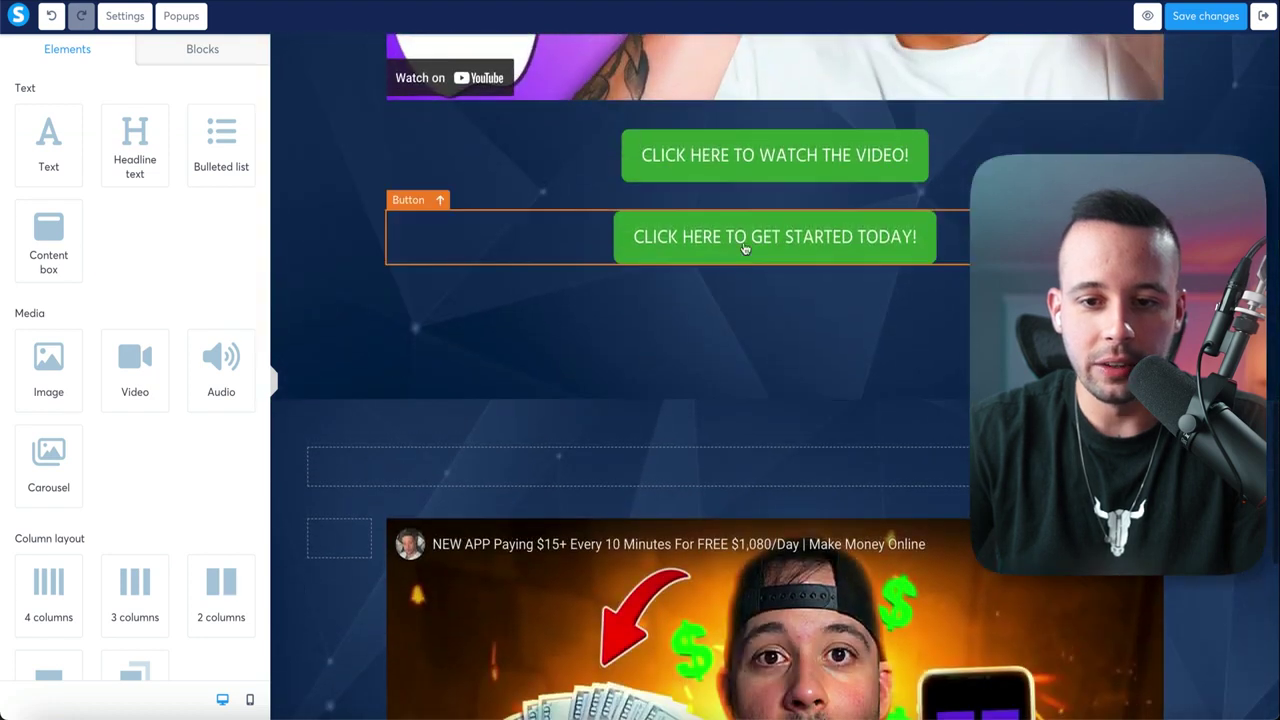
{"action": "left_click", "coordinate": [745, 248]}
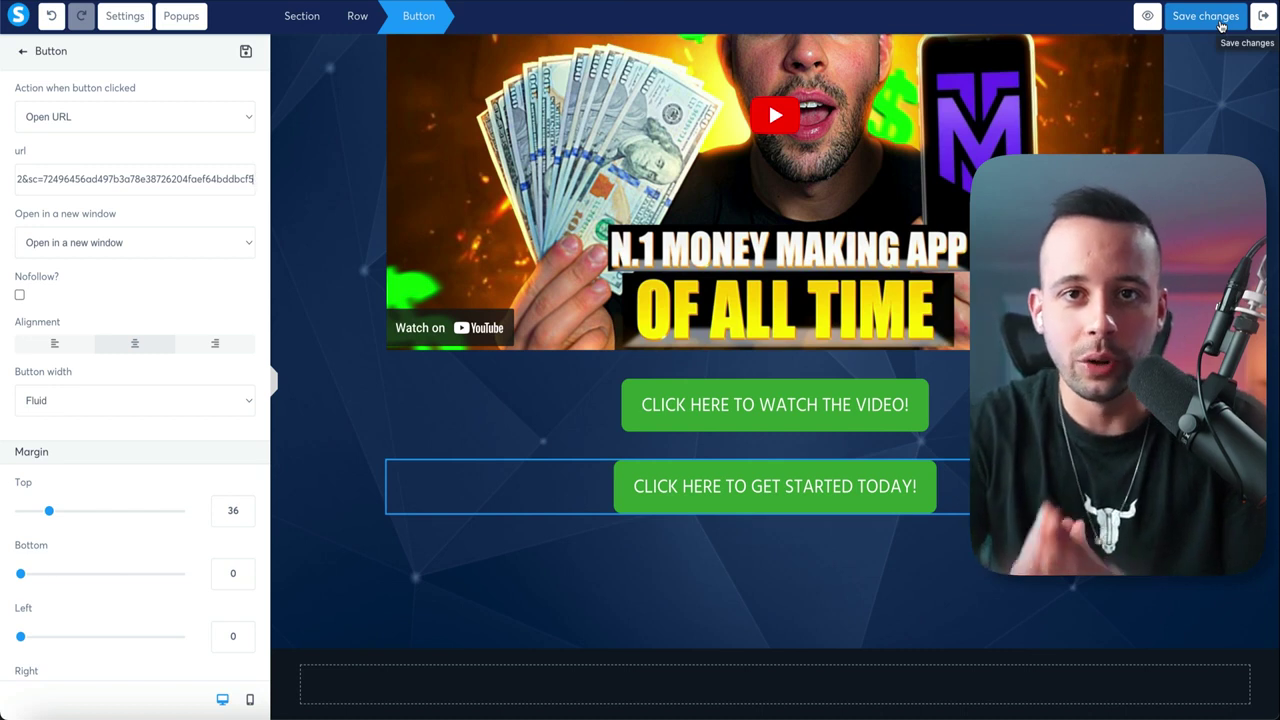
- Save the landing page edits and exit to the Video Offer step of 'New funnel for Channel subs'
{"action": "left_click", "coordinate": [1221, 25]}
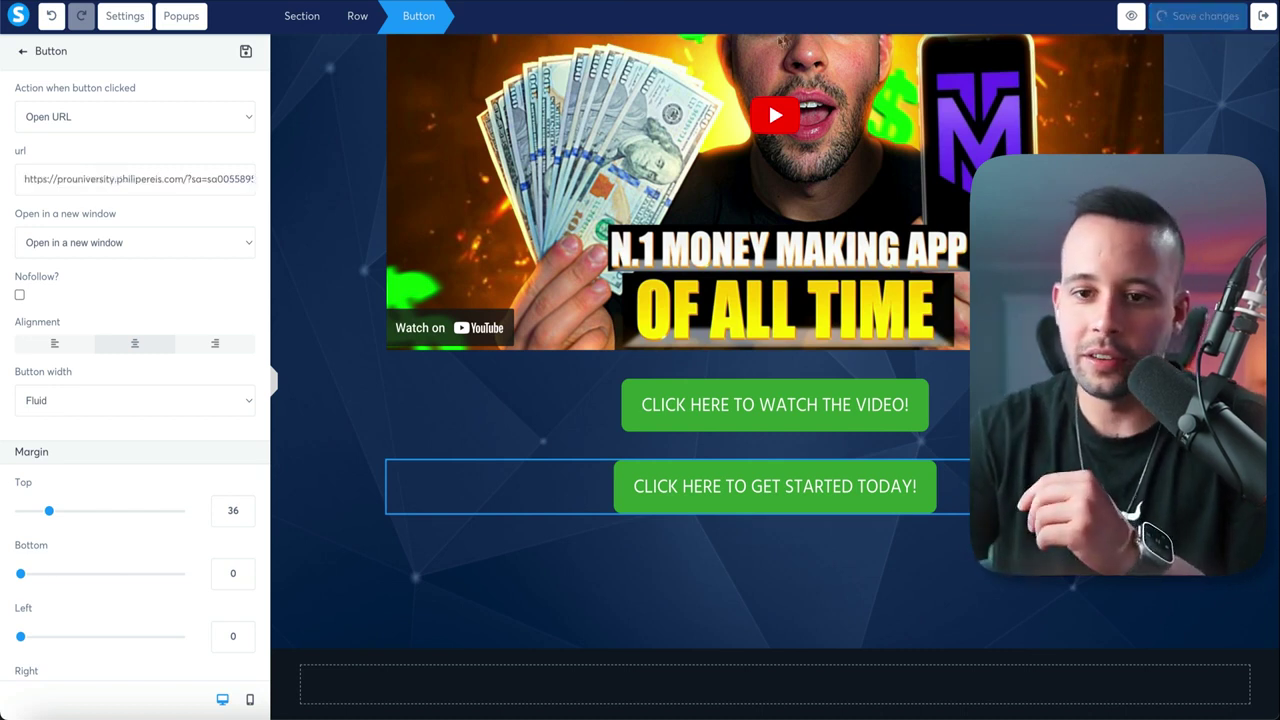
{"action": "left_click", "coordinate": [1258, 17]}
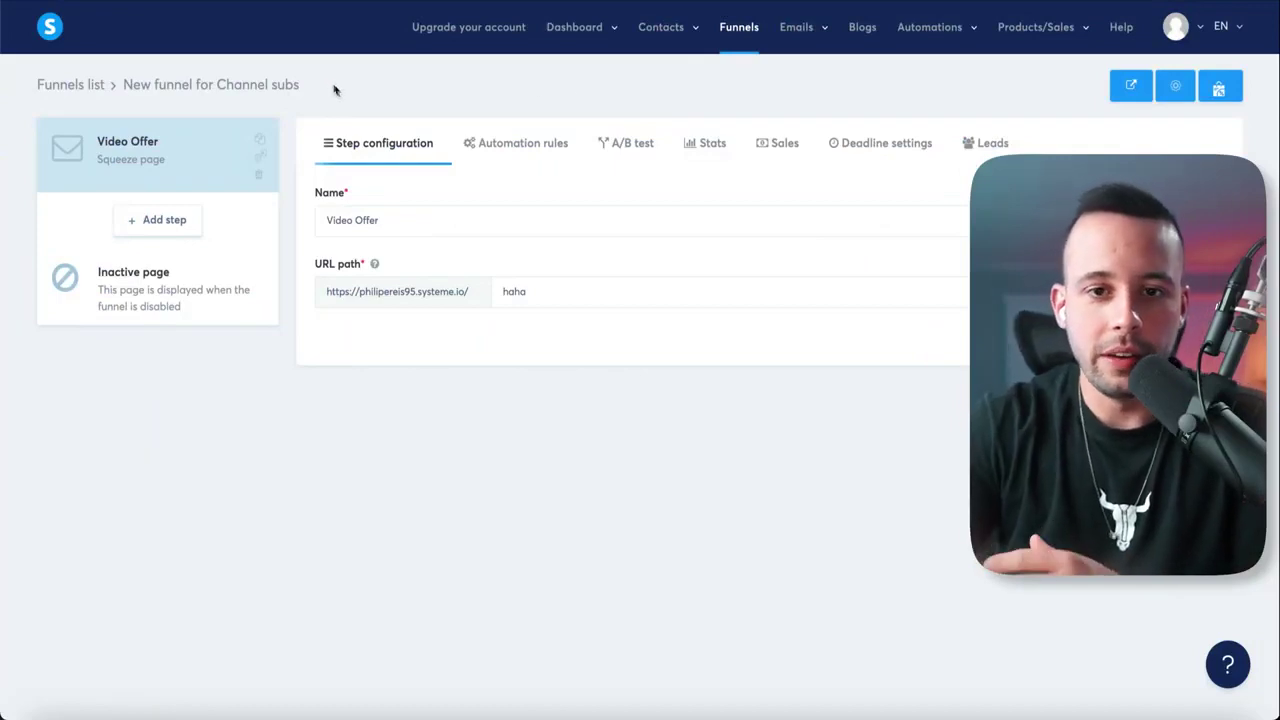
{"action": "mouse_move", "coordinate": [580, 27]}
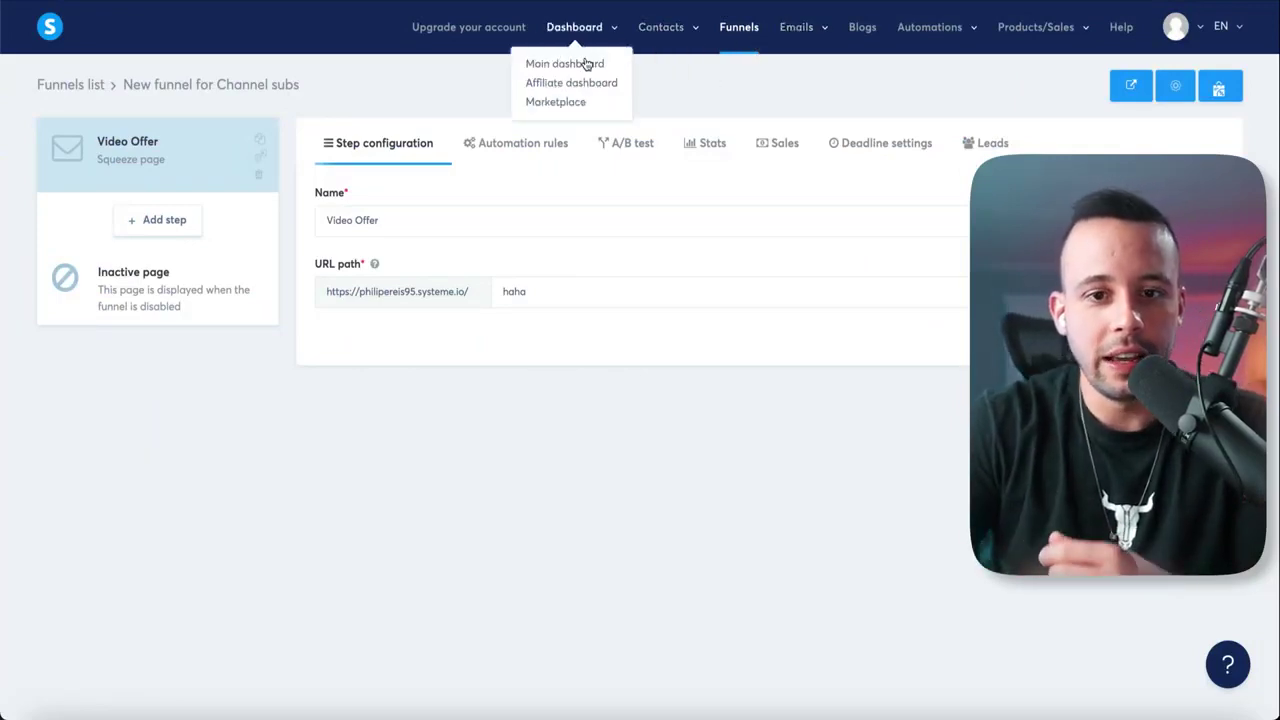